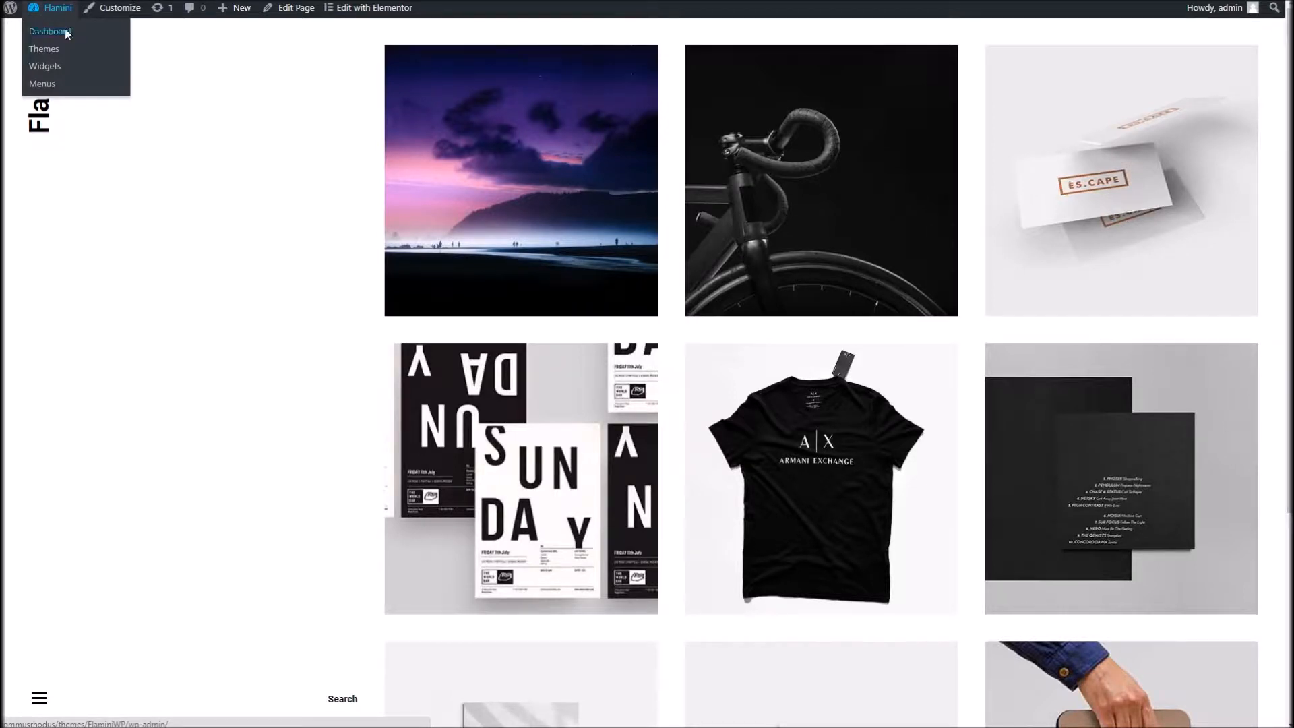
{"action": "scroll", "coordinate": [704, 363], "scroll_direction": "down", "scroll_amount": 4}
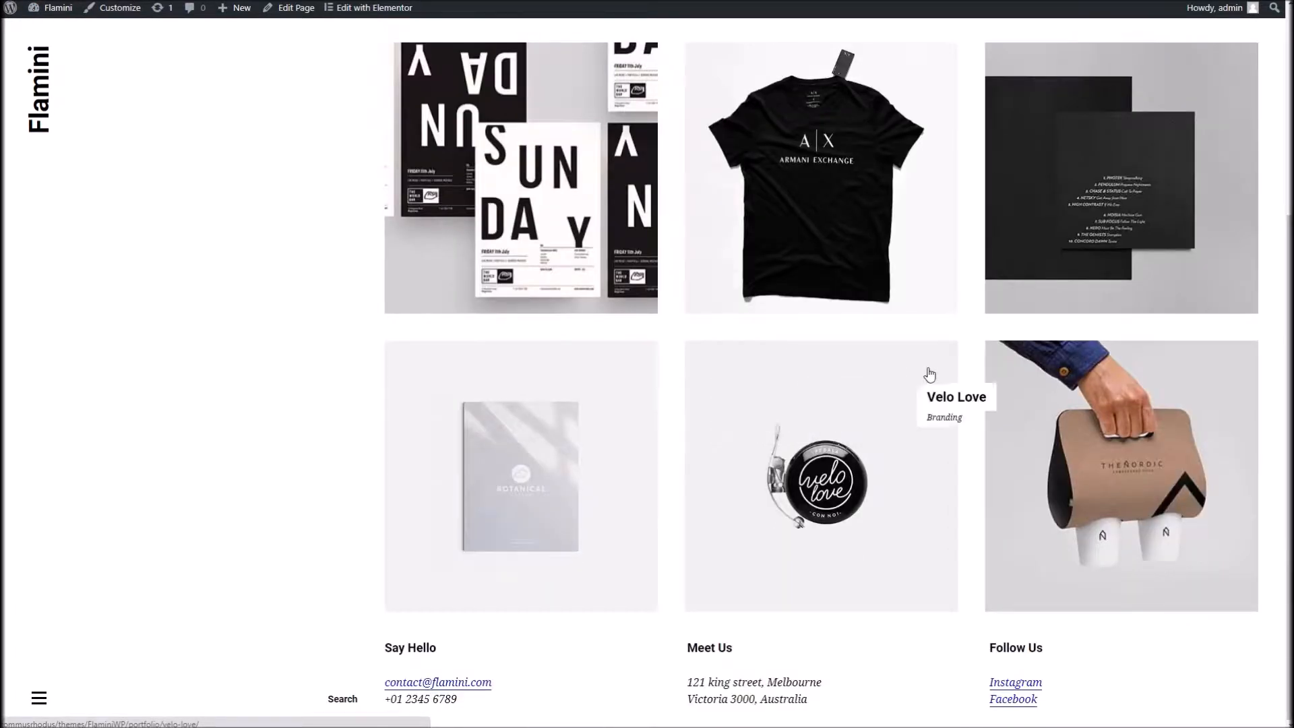
{"action": "scroll", "coordinate": [880, 360], "scroll_direction": "up", "scroll_amount": 4}
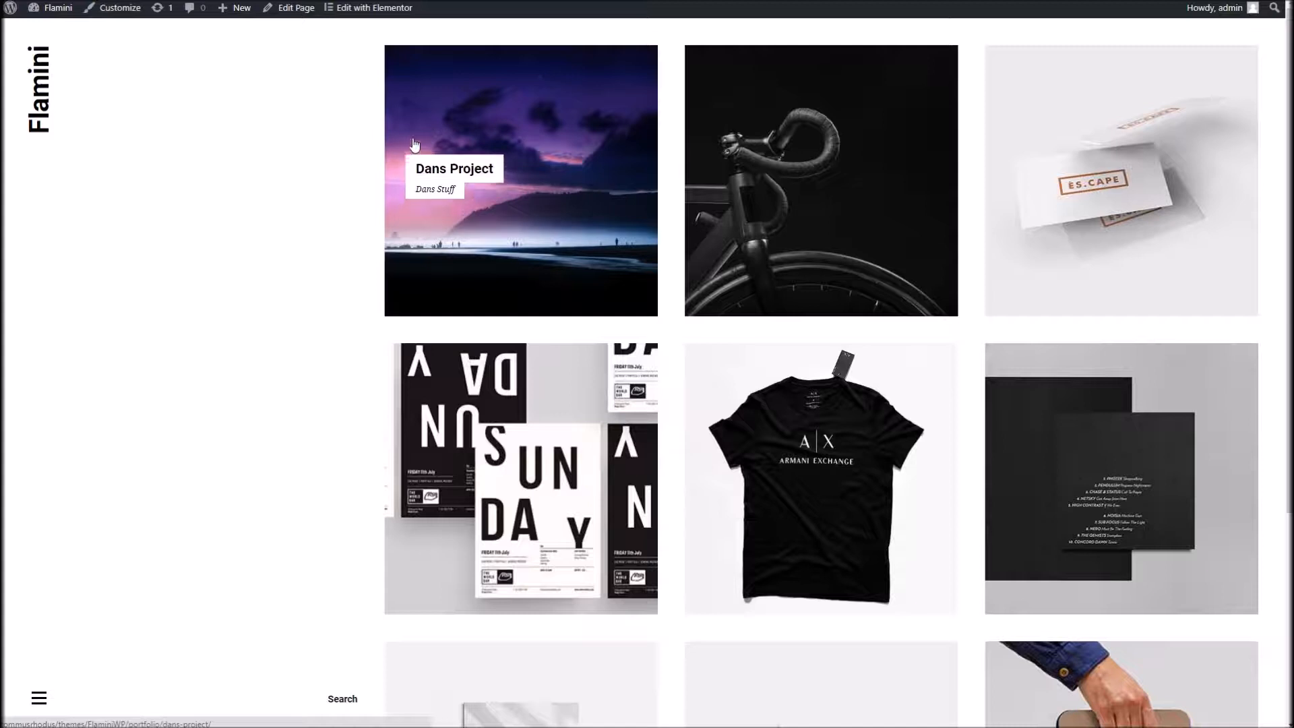
Step: Create a new page titled "Dans Page"
{"action": "mouse_move", "coordinate": [239, 8]}
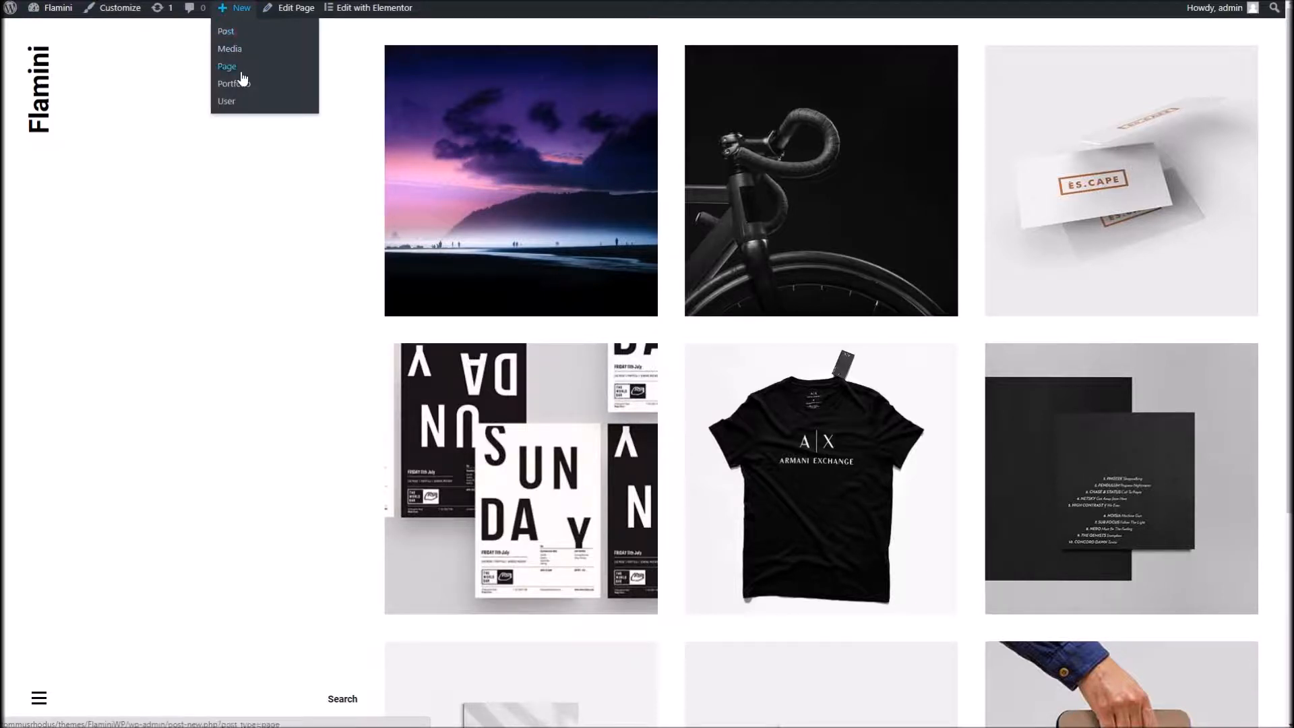
{"action": "left_click", "coordinate": [239, 81]}
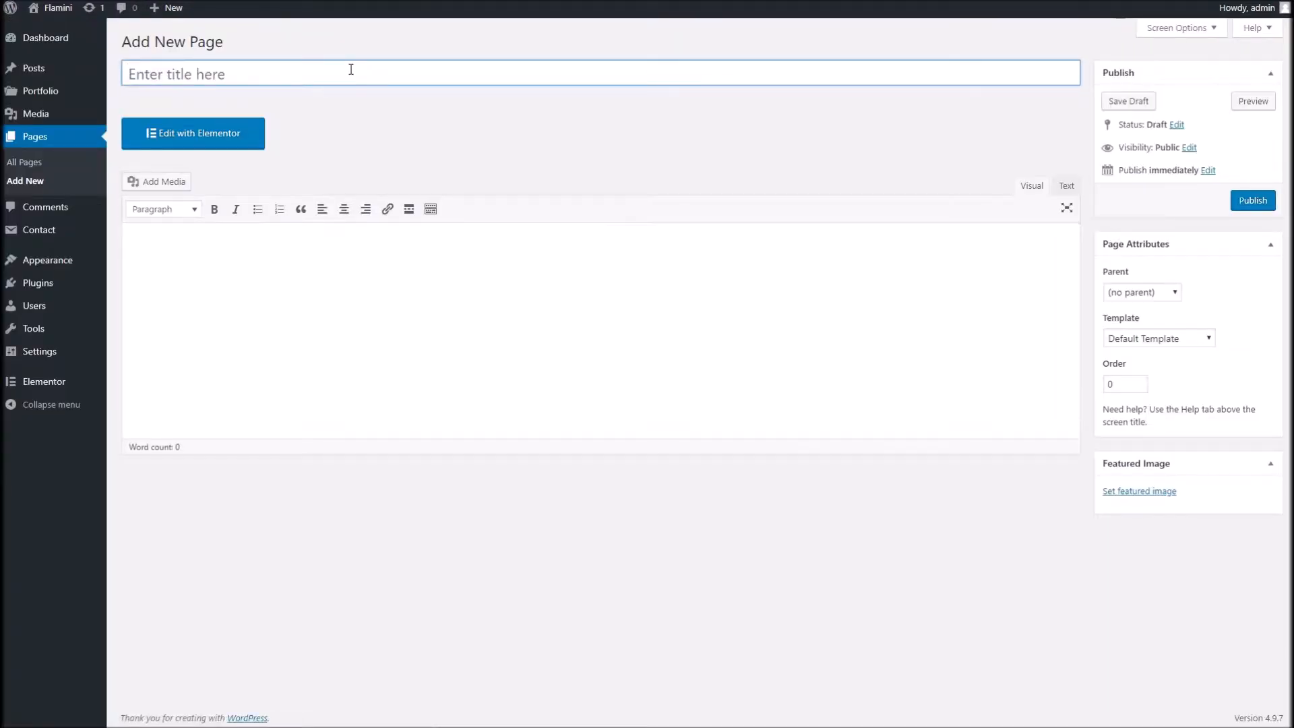
{"action": "type", "text": "Dans Page"}
{"action": "left_click", "coordinate": [745, 291]}
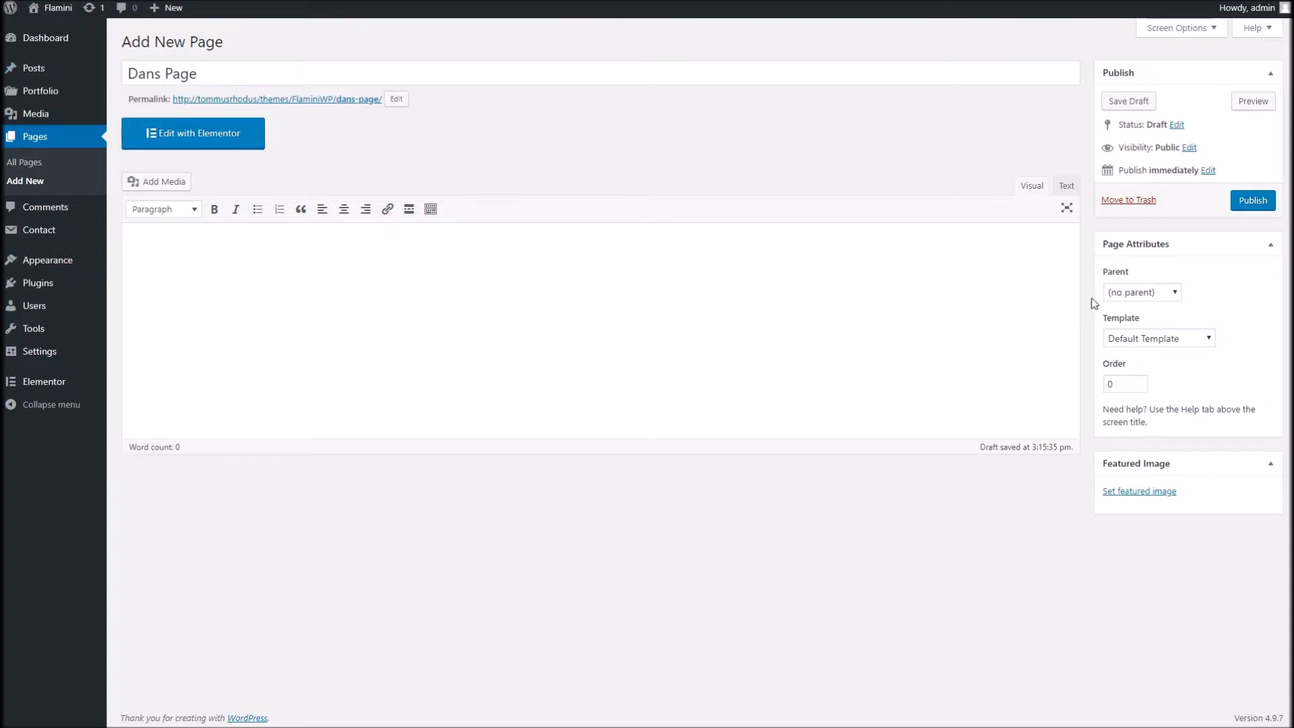
Step: Assign the Page Builder Template to the new page and publish it
{"action": "left_click", "coordinate": [1147, 339]}
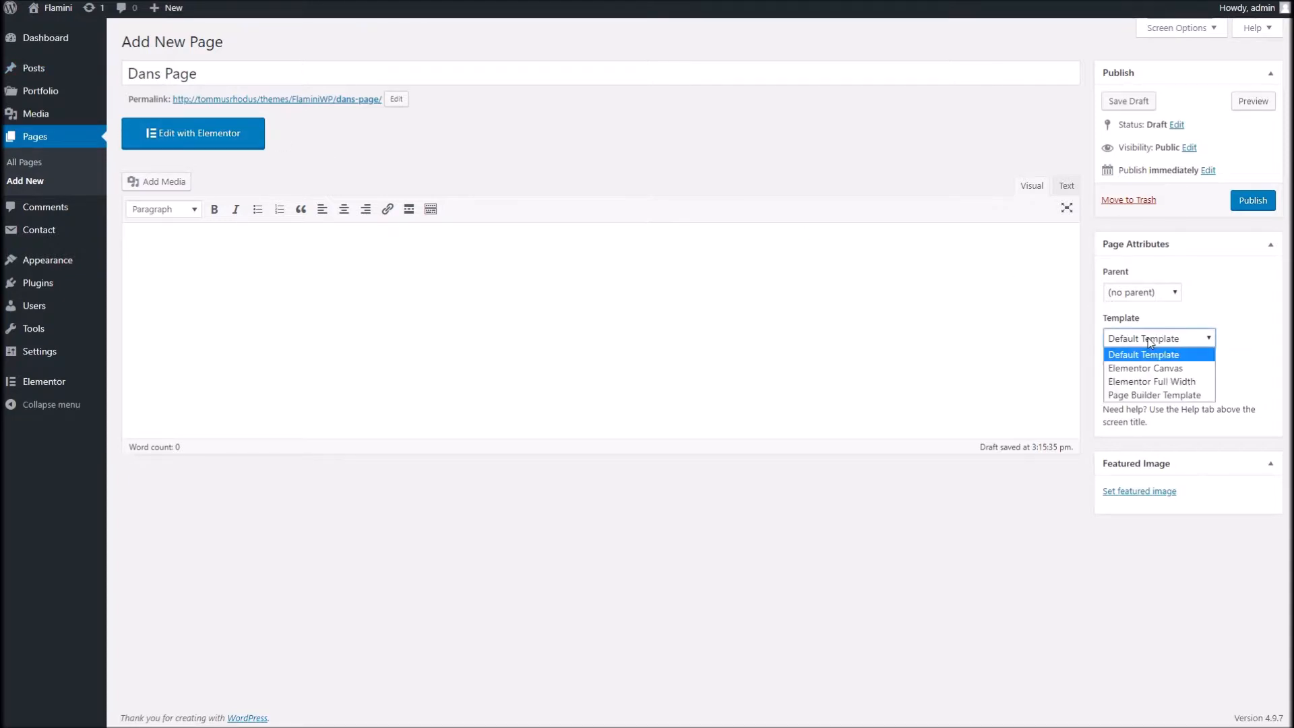
{"action": "left_click", "coordinate": [1156, 396]}
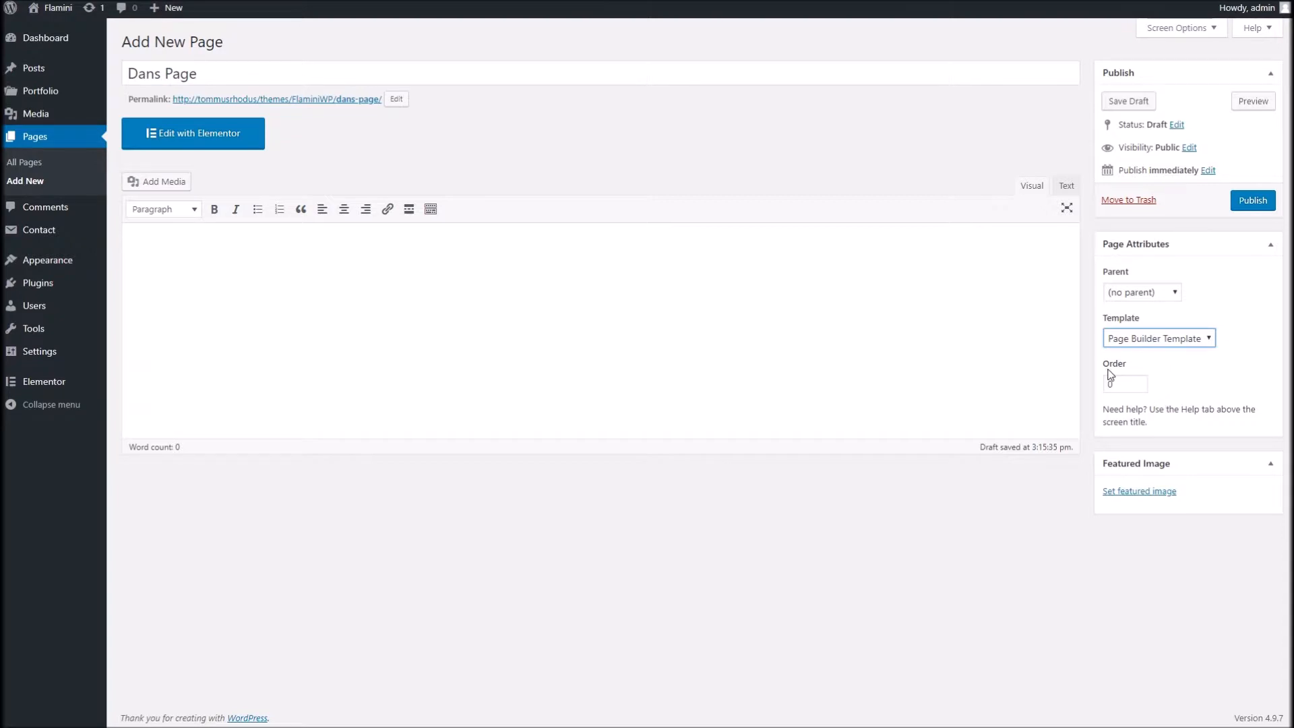
{"action": "left_click", "coordinate": [1252, 201]}
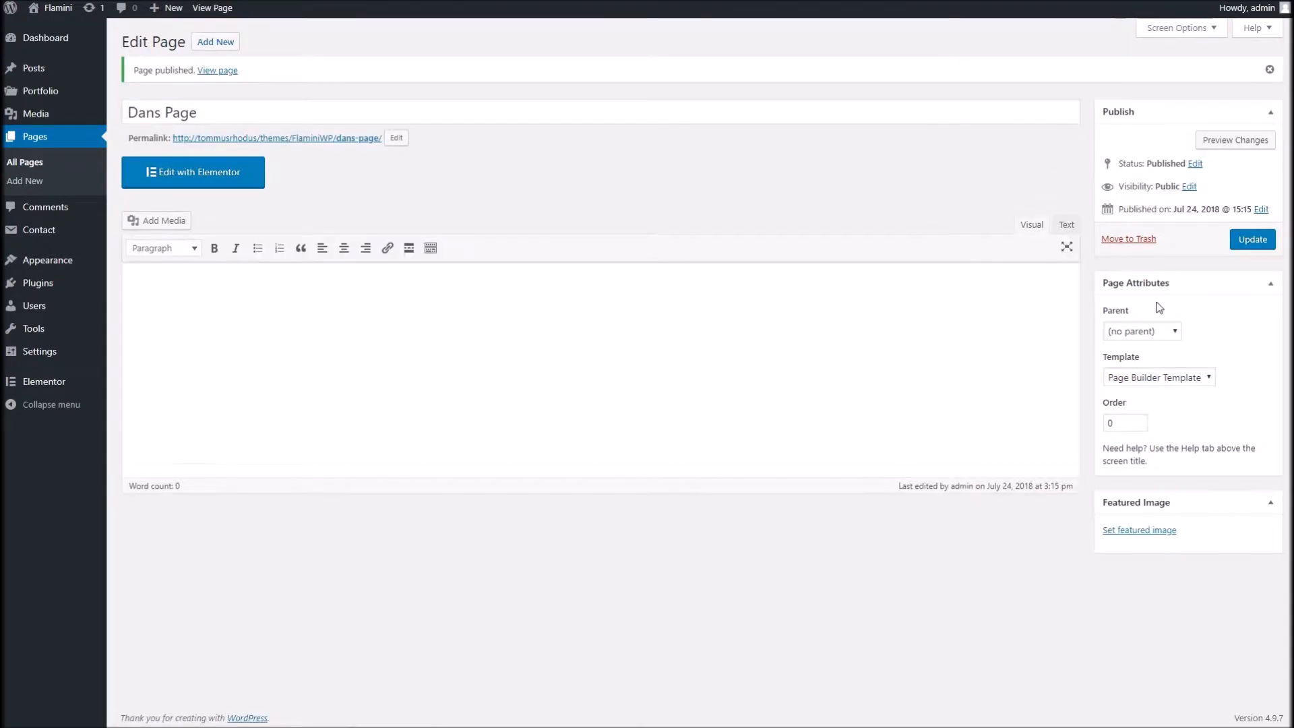
Step: Open the page in the Elementor editor and add a Heading widget to the empty content area
{"action": "left_click", "coordinate": [197, 181]}
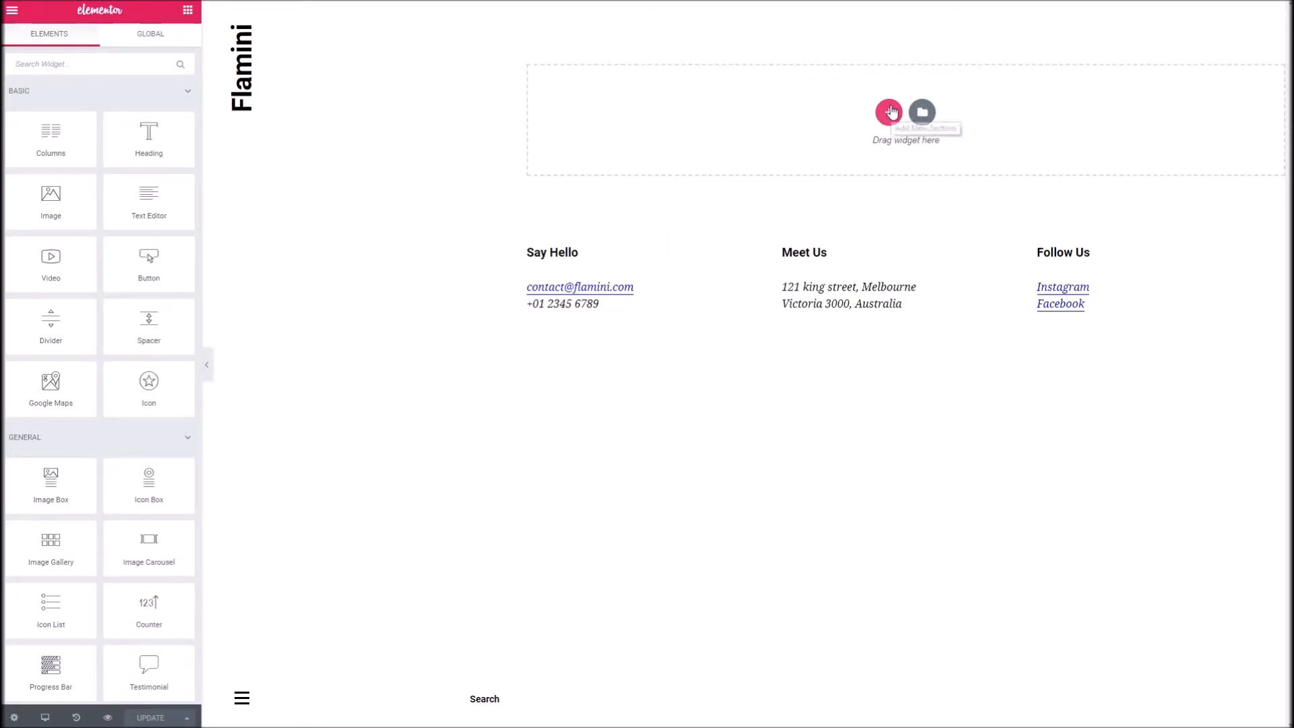
{"action": "scroll", "coordinate": [135, 412], "scroll_direction": "down", "scroll_amount": 2}
{"action": "scroll", "coordinate": [135, 412], "scroll_direction": "up", "scroll_amount": 2}
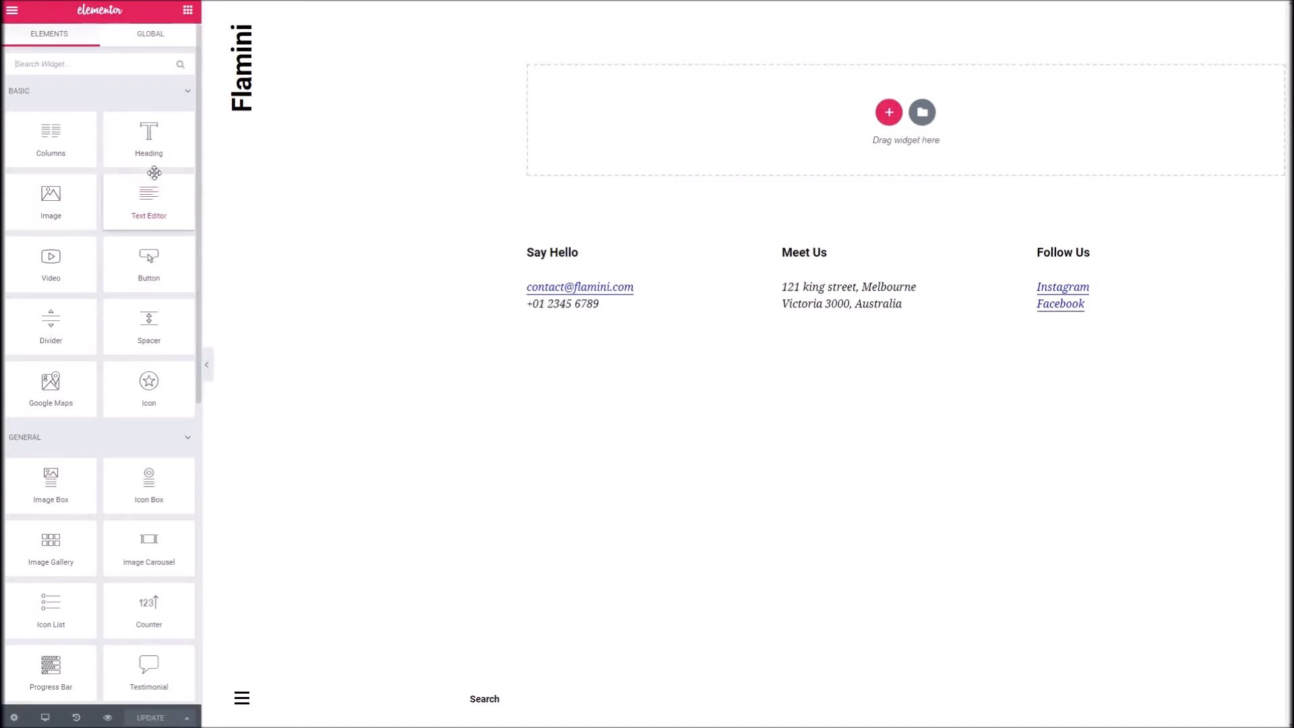
{"action": "left_click_drag", "start_coordinate": [148, 138], "coordinate": [518, 103]}
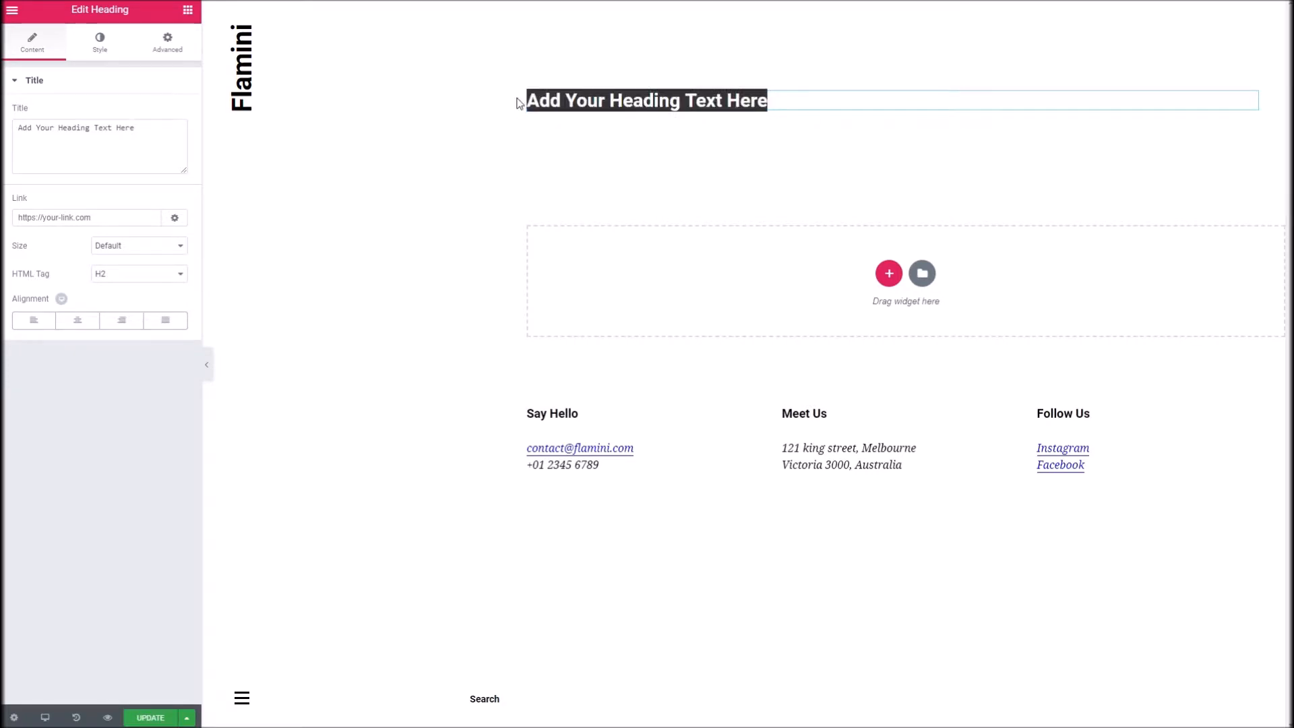
Step: Change the heading text to "Welcome to my cool site" and align it to the centre
{"action": "type", "text": "Wel"}
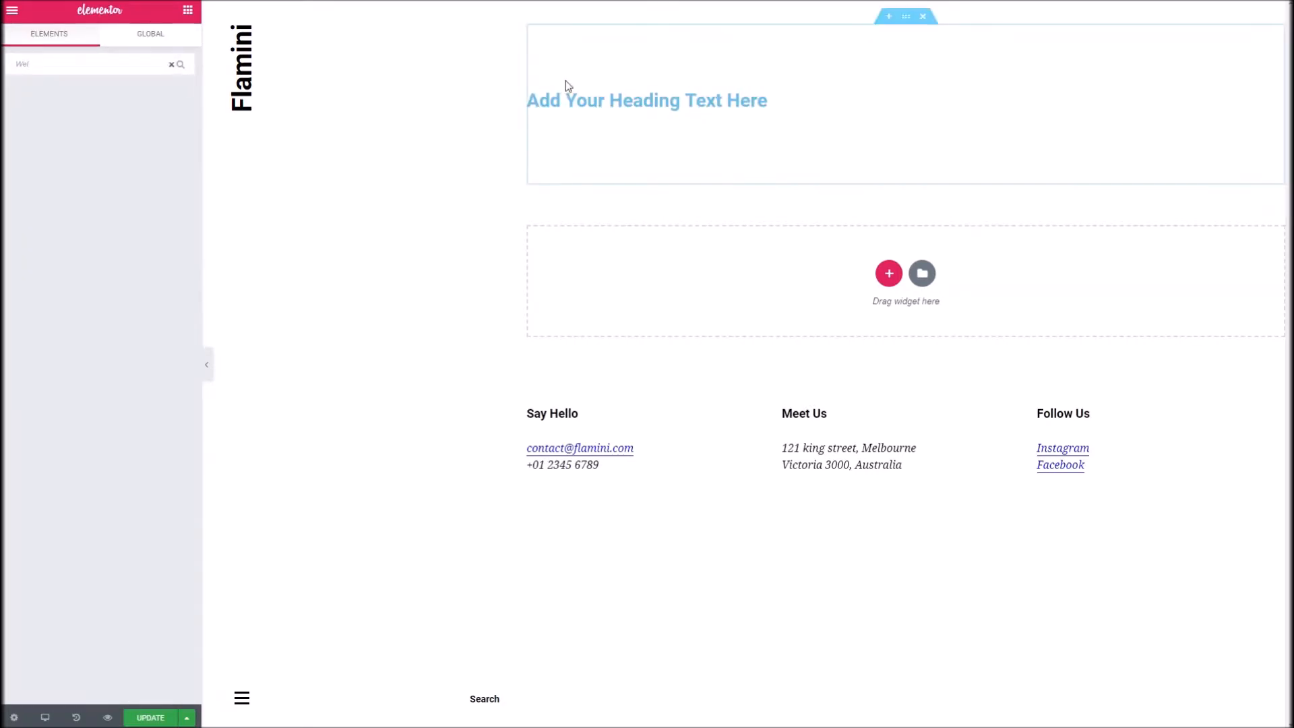
{"action": "double_click", "coordinate": [569, 100]}
{"action": "key", "text": "ctrl+a"}
{"action": "type", "text": "Welcome to my cool site"}
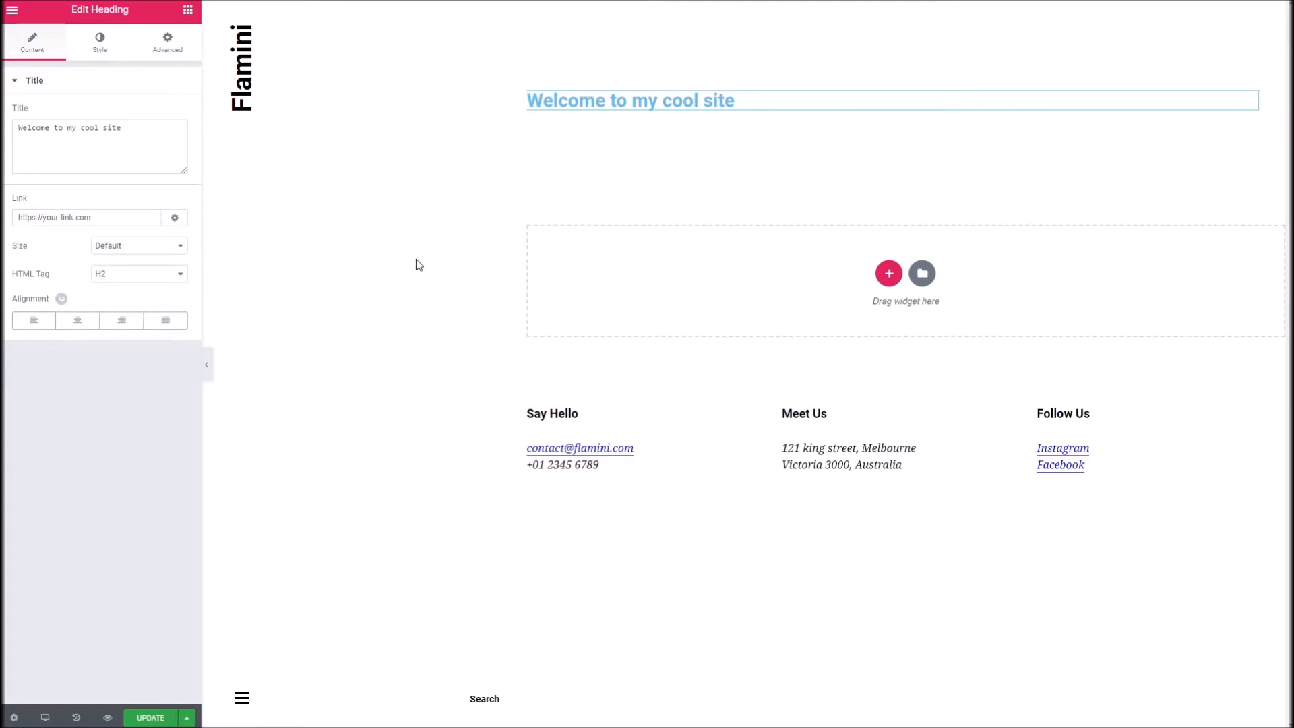
{"action": "key", "text": "ctrl+a"}
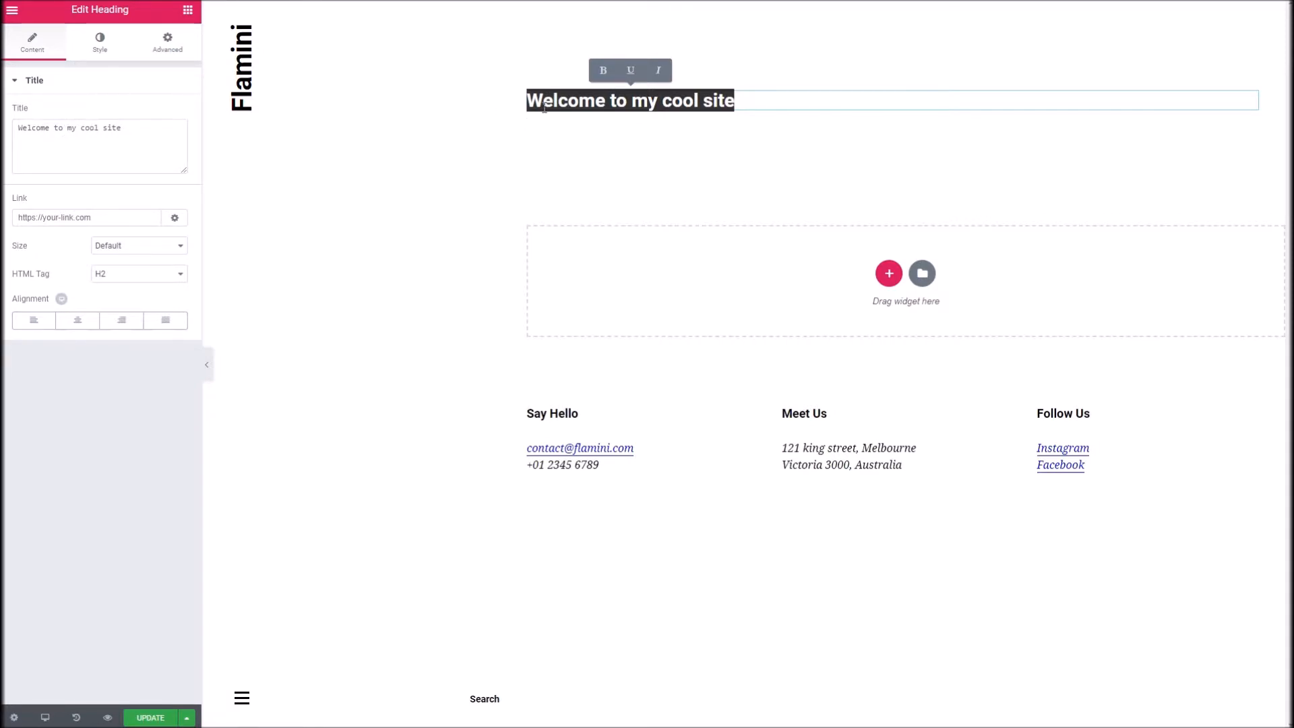
{"action": "left_click", "coordinate": [78, 322]}
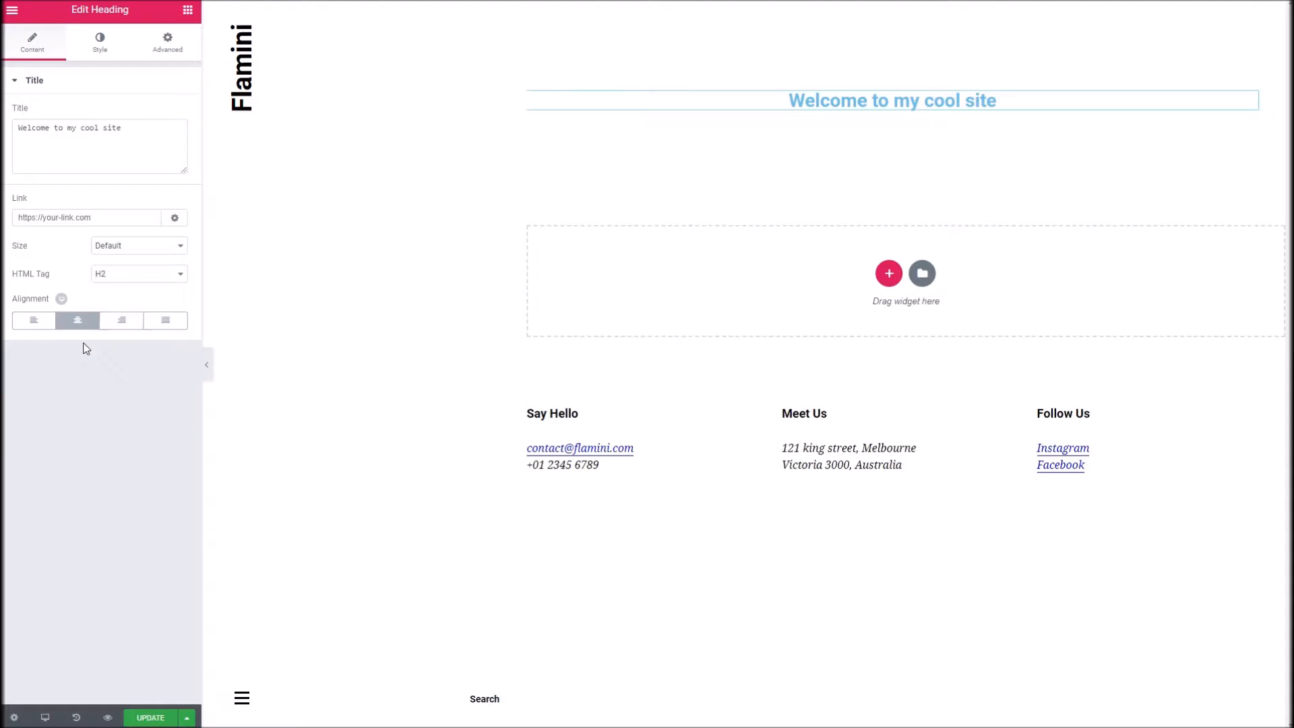
Step: Try the H1 HTML tag on the heading, ending with H2 selected again
{"action": "left_click", "coordinate": [134, 279]}
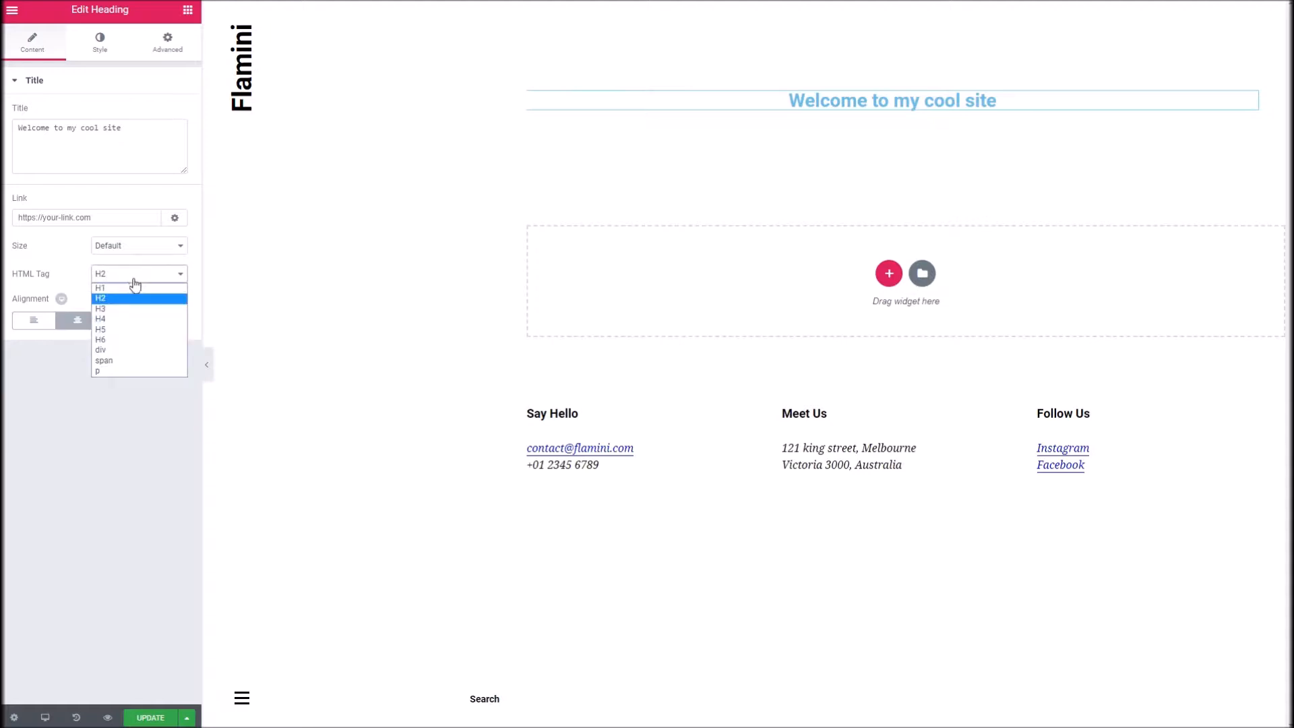
{"action": "left_click", "coordinate": [132, 288]}
{"action": "left_click", "coordinate": [138, 274]}
{"action": "left_click", "coordinate": [130, 291]}
{"action": "left_click", "coordinate": [127, 277]}
{"action": "left_click", "coordinate": [123, 298]}
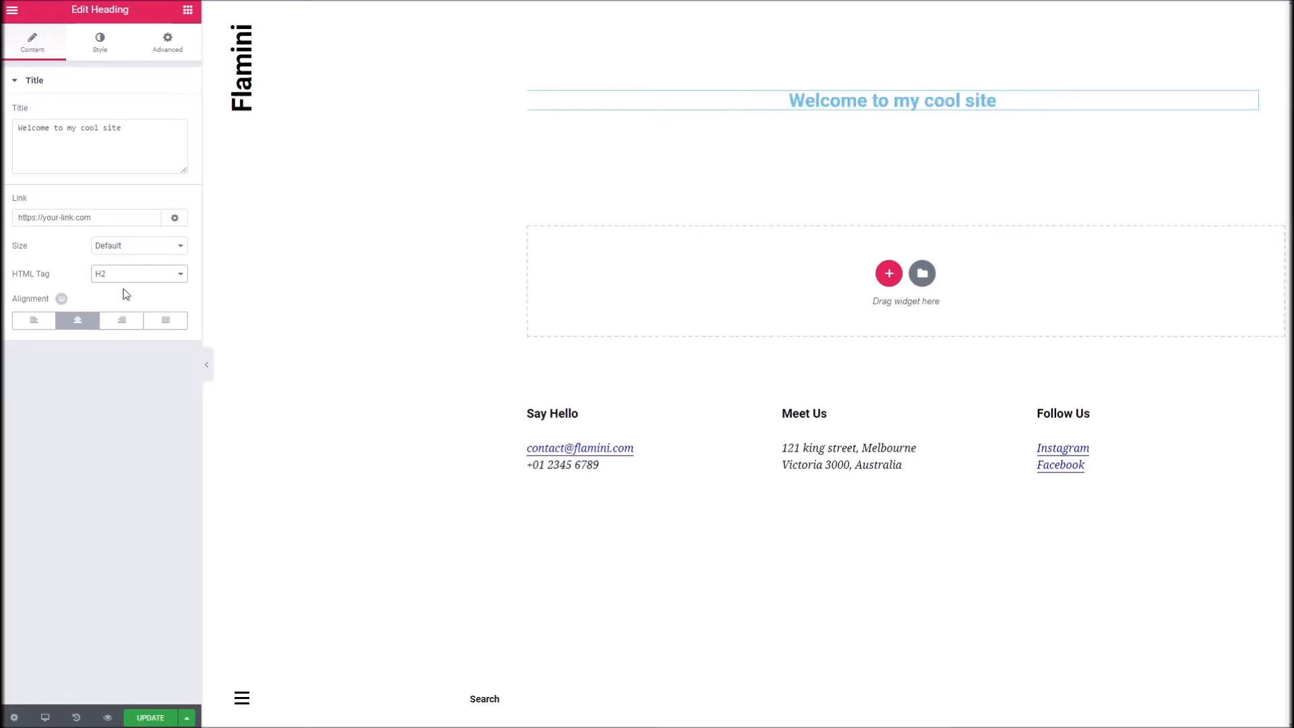
Step: Set the heading's text color to black (#000000) and return to its content settings
{"action": "left_click", "coordinate": [102, 54]}
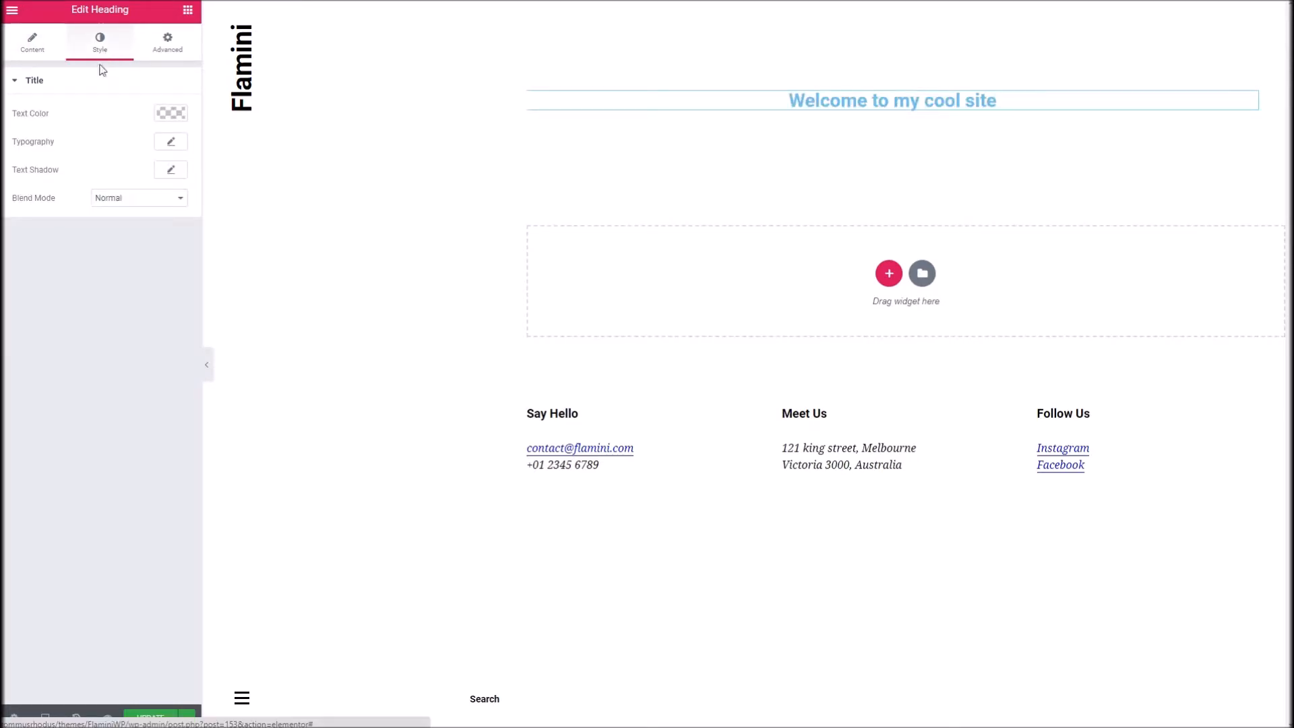
{"action": "left_click", "coordinate": [172, 115]}
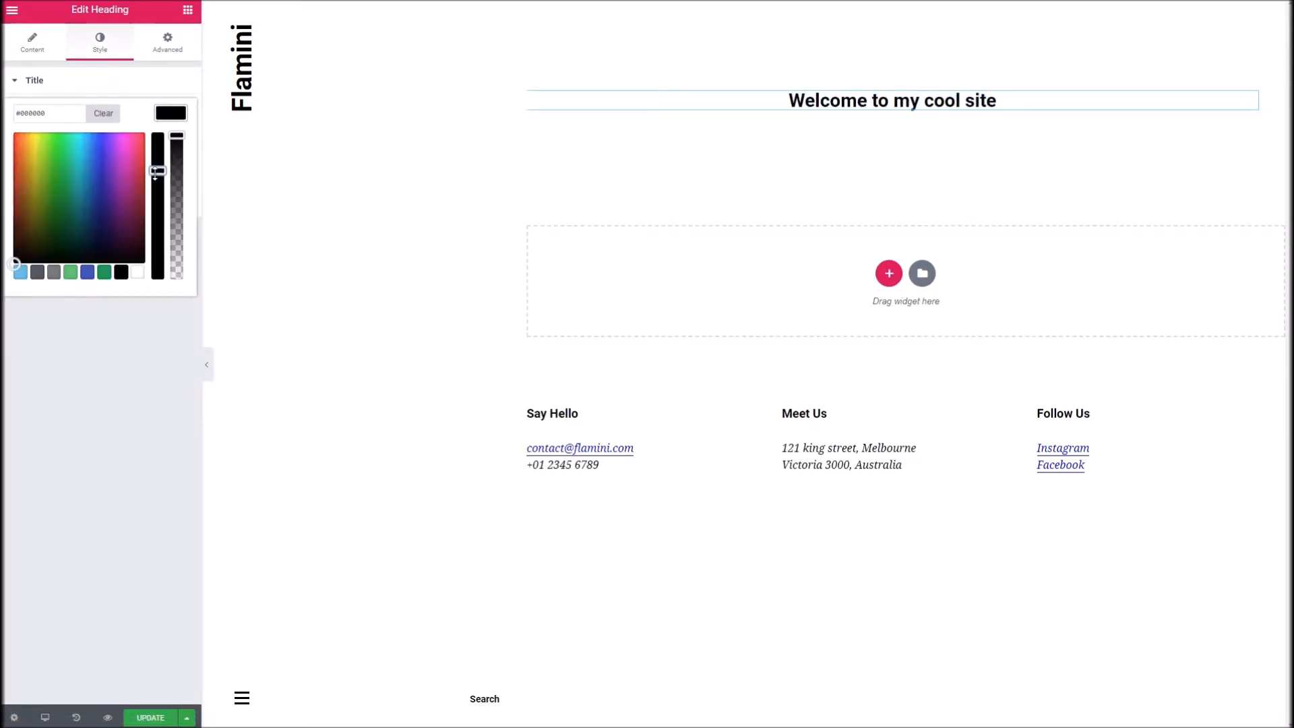
{"action": "left_click", "coordinate": [169, 41]}
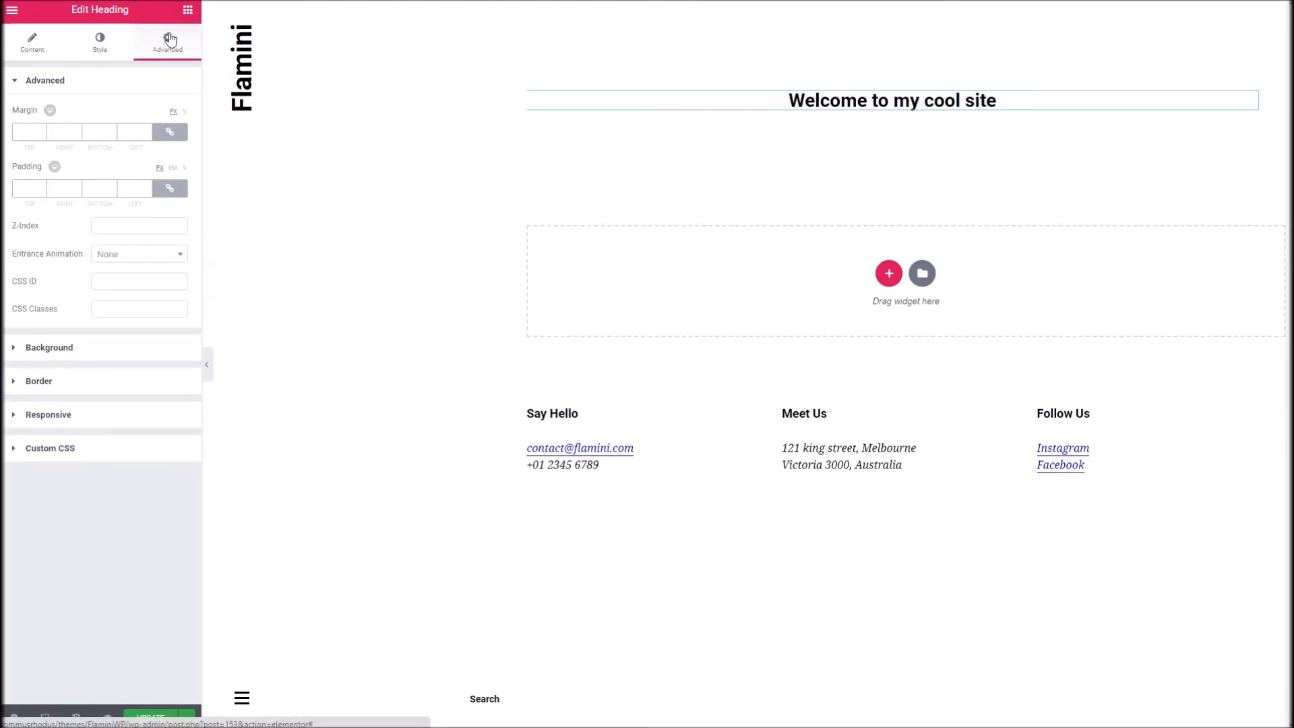
{"action": "left_click", "coordinate": [122, 50]}
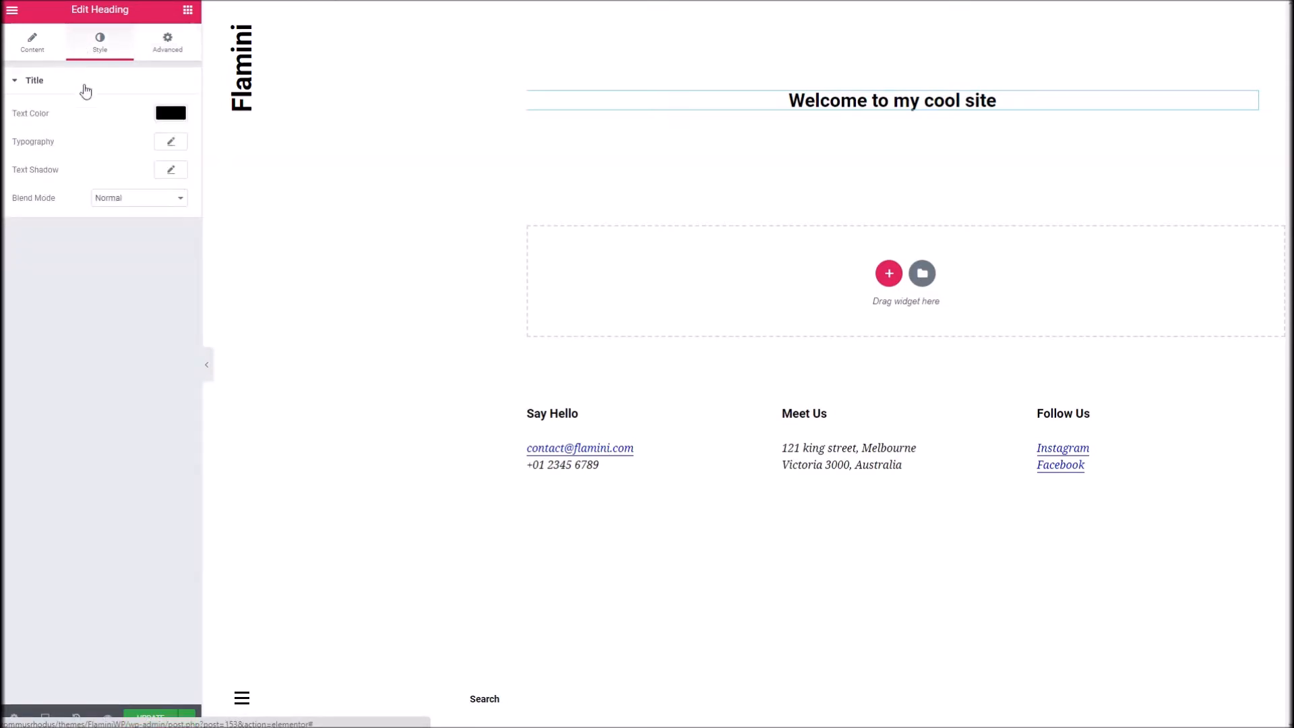
{"action": "left_click", "coordinate": [30, 46]}
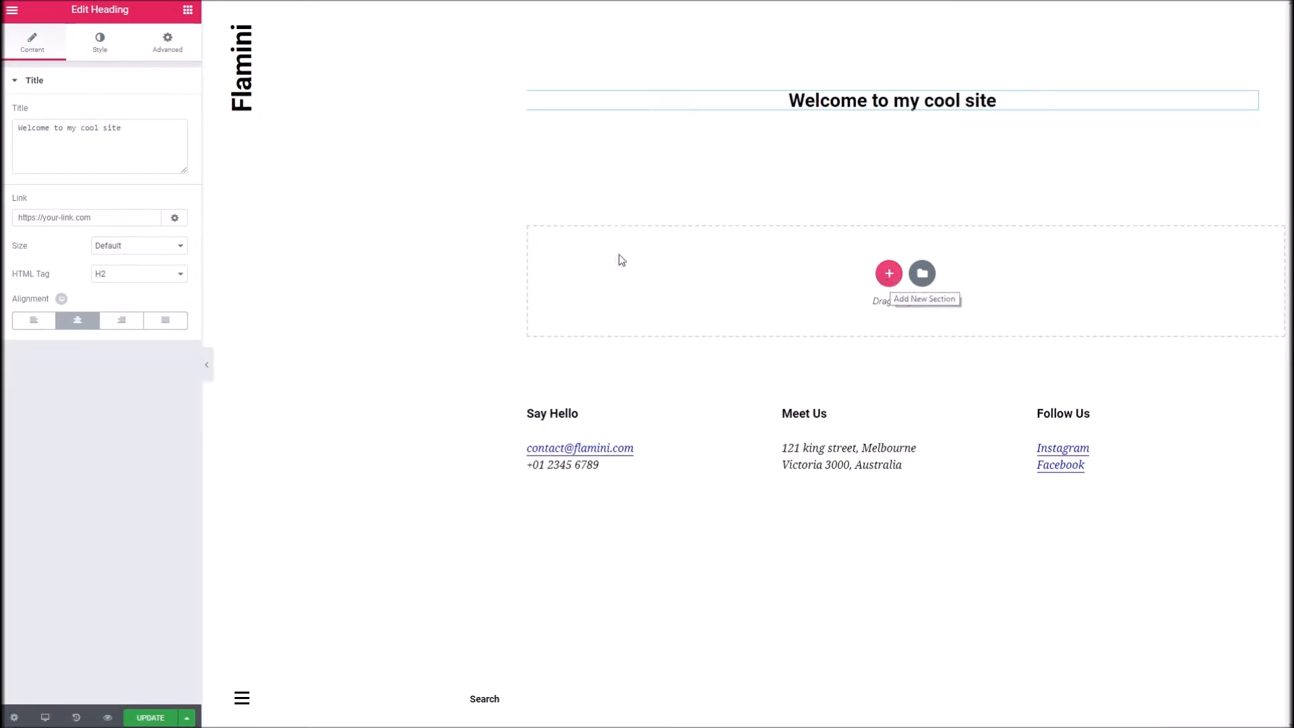
Step: Add the custom Portfolio Posts widget in a new section below the heading
{"action": "left_click", "coordinate": [13, 20]}
{"action": "left_click", "coordinate": [13, 19]}
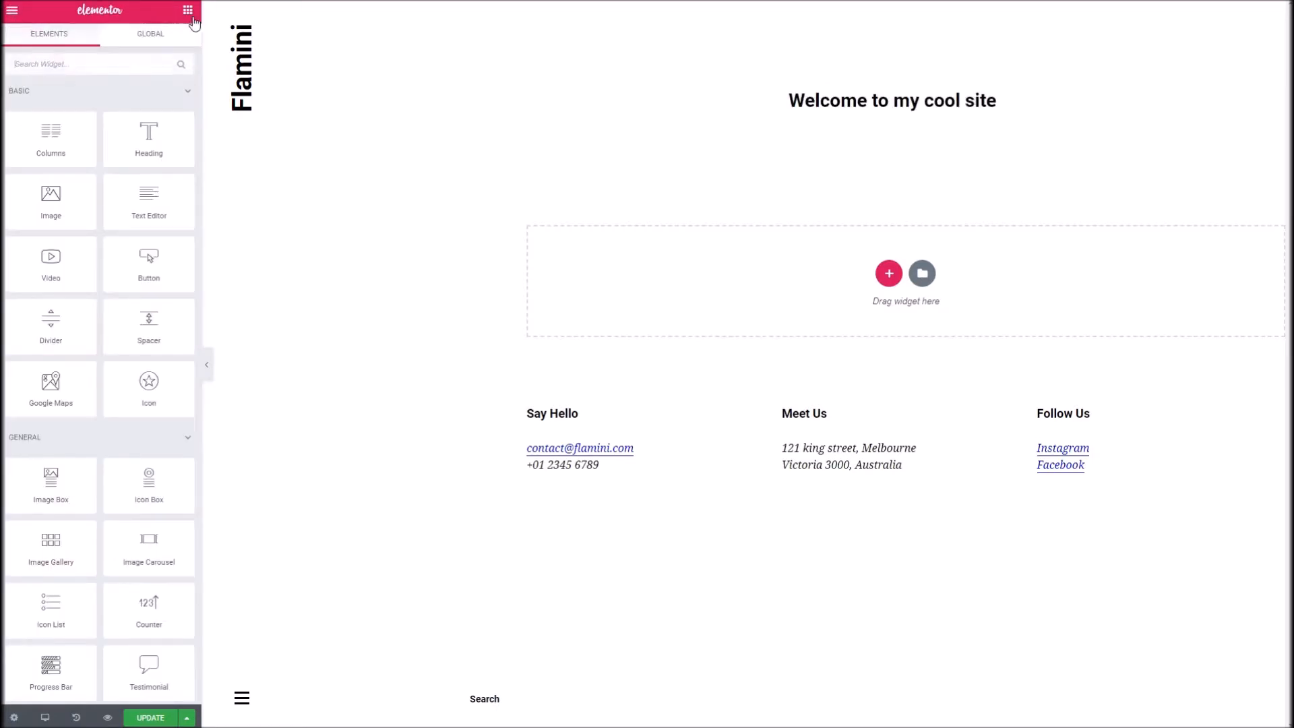
{"action": "scroll", "coordinate": [125, 326], "scroll_direction": "down", "scroll_amount": 1}
{"action": "scroll", "coordinate": [125, 326], "scroll_direction": "down", "scroll_amount": 4}
{"action": "scroll", "coordinate": [126, 312], "scroll_direction": "down", "scroll_amount": 3}
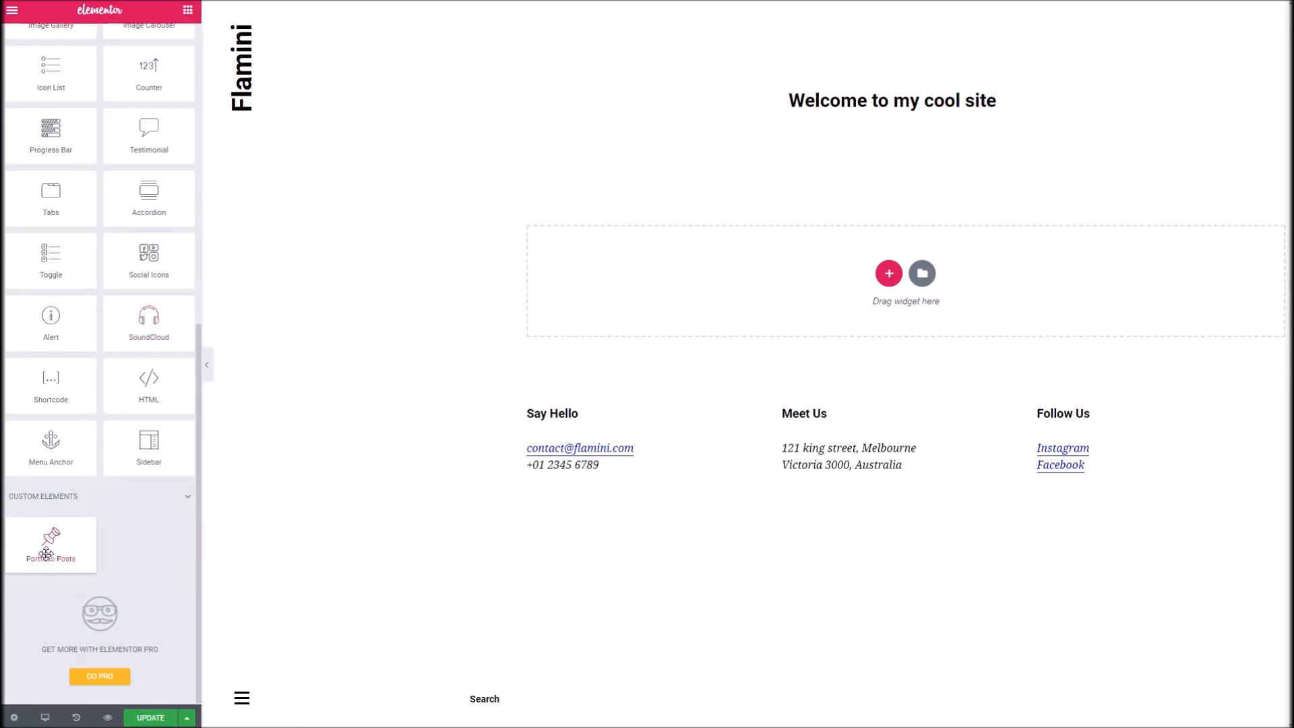
{"action": "left_click_drag", "start_coordinate": [45, 553], "coordinate": [660, 303]}
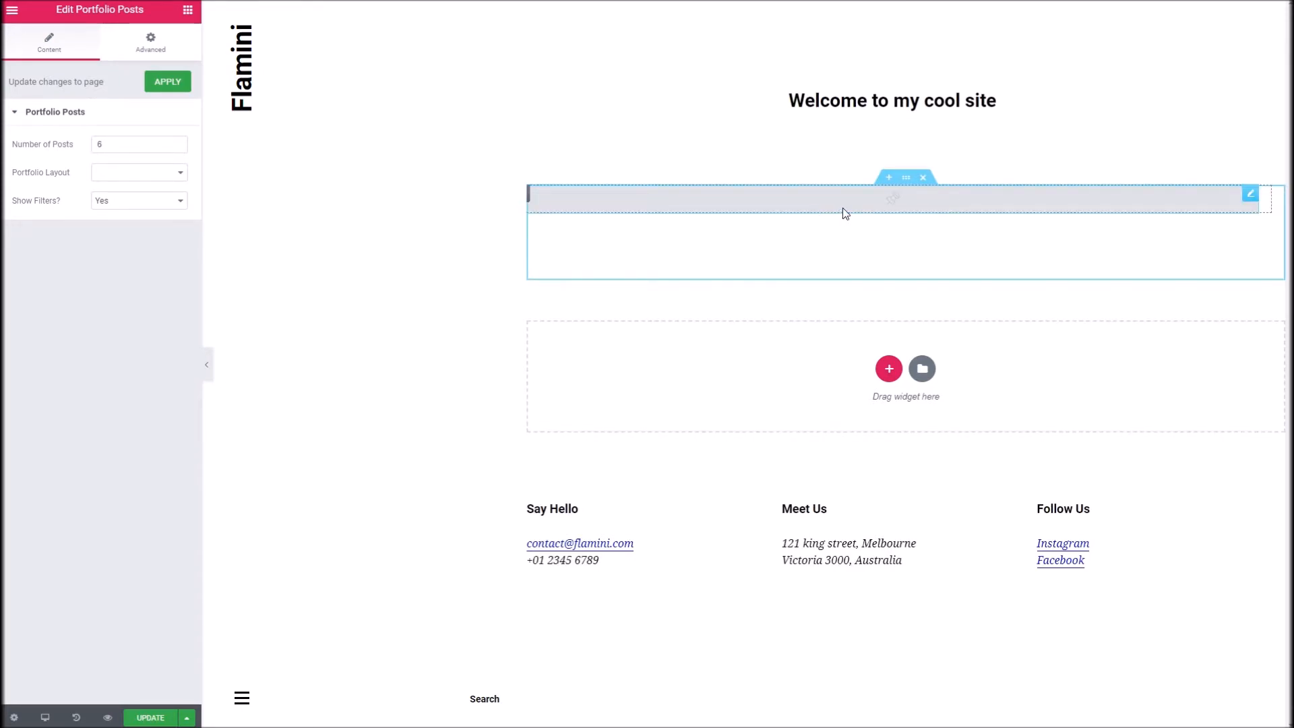
Step: Set the portfolio layout to Overlay, update the page and apply the changes
{"action": "left_click", "coordinate": [141, 177]}
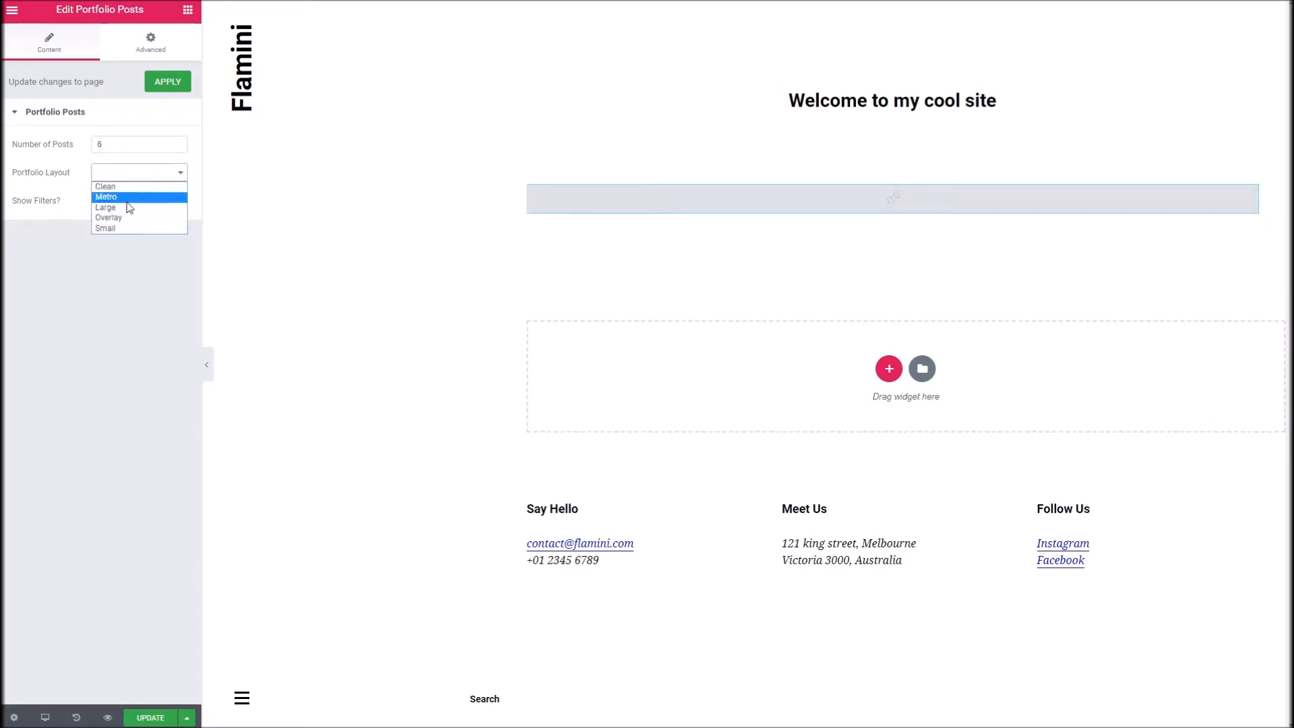
{"action": "left_click", "coordinate": [109, 218]}
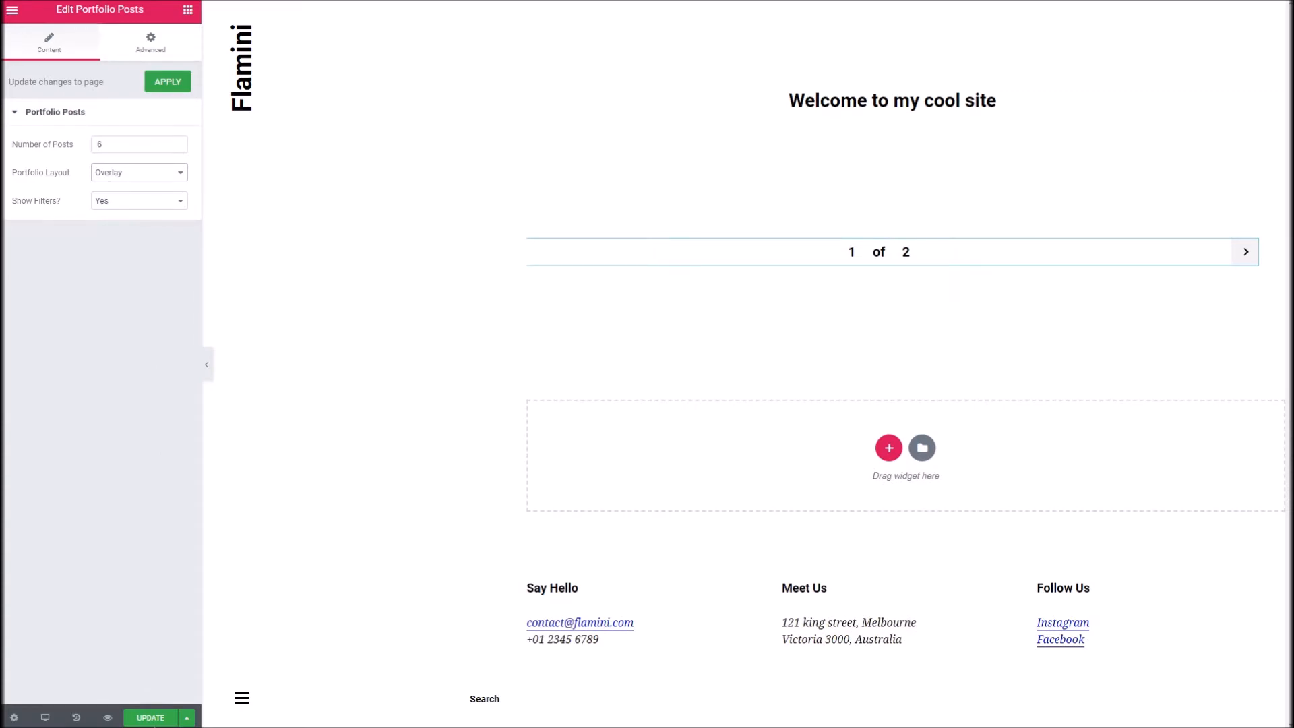
{"action": "left_click", "coordinate": [159, 721]}
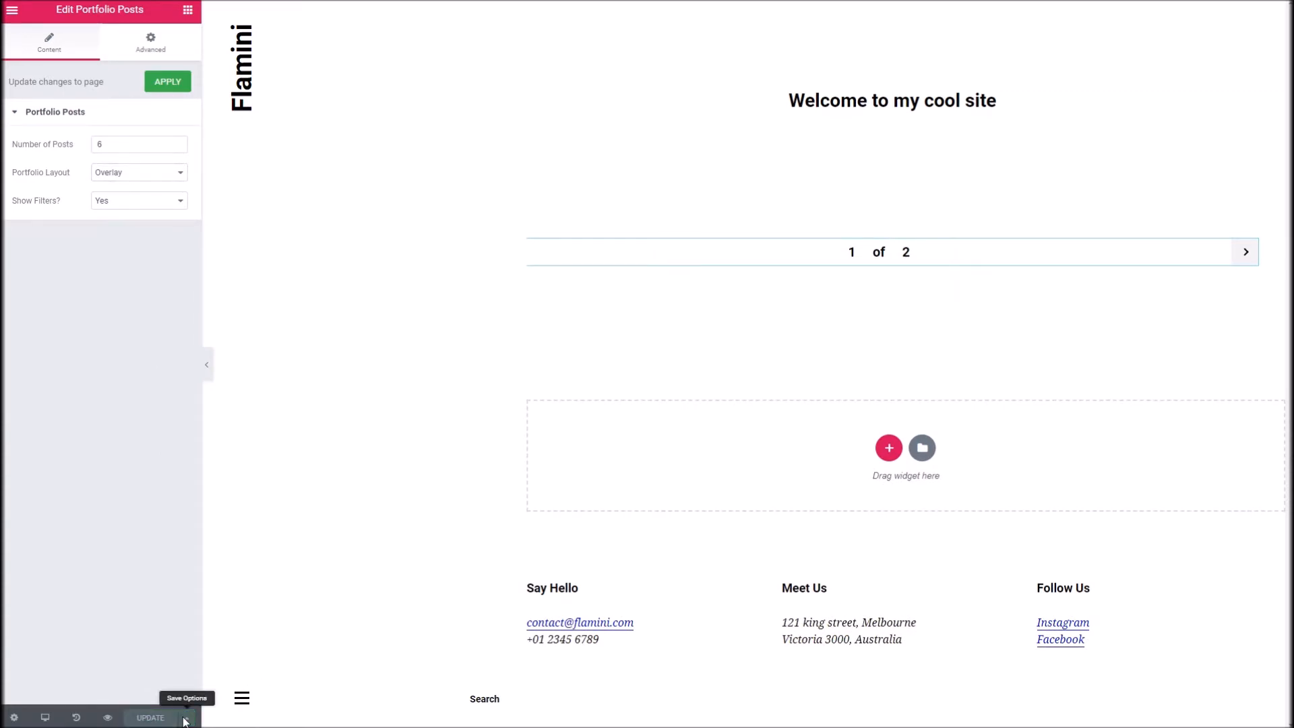
{"action": "left_click", "coordinate": [185, 718]}
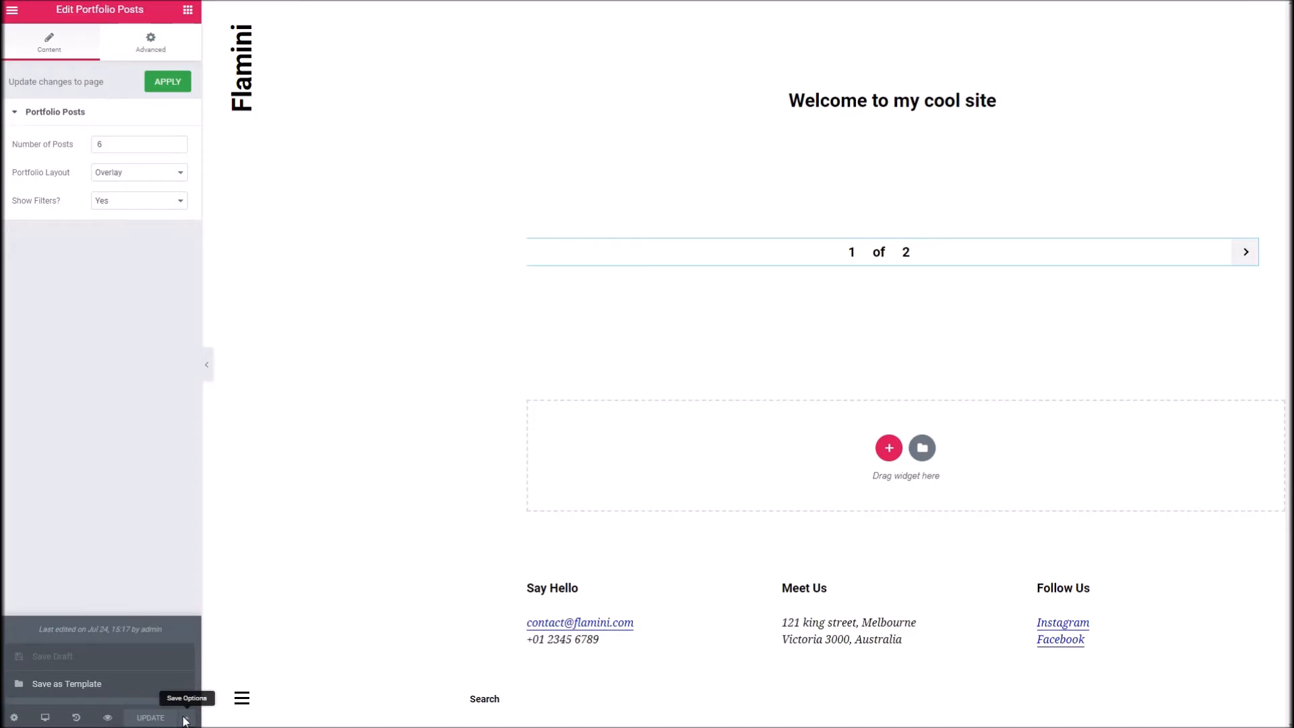
{"action": "left_click", "coordinate": [163, 507]}
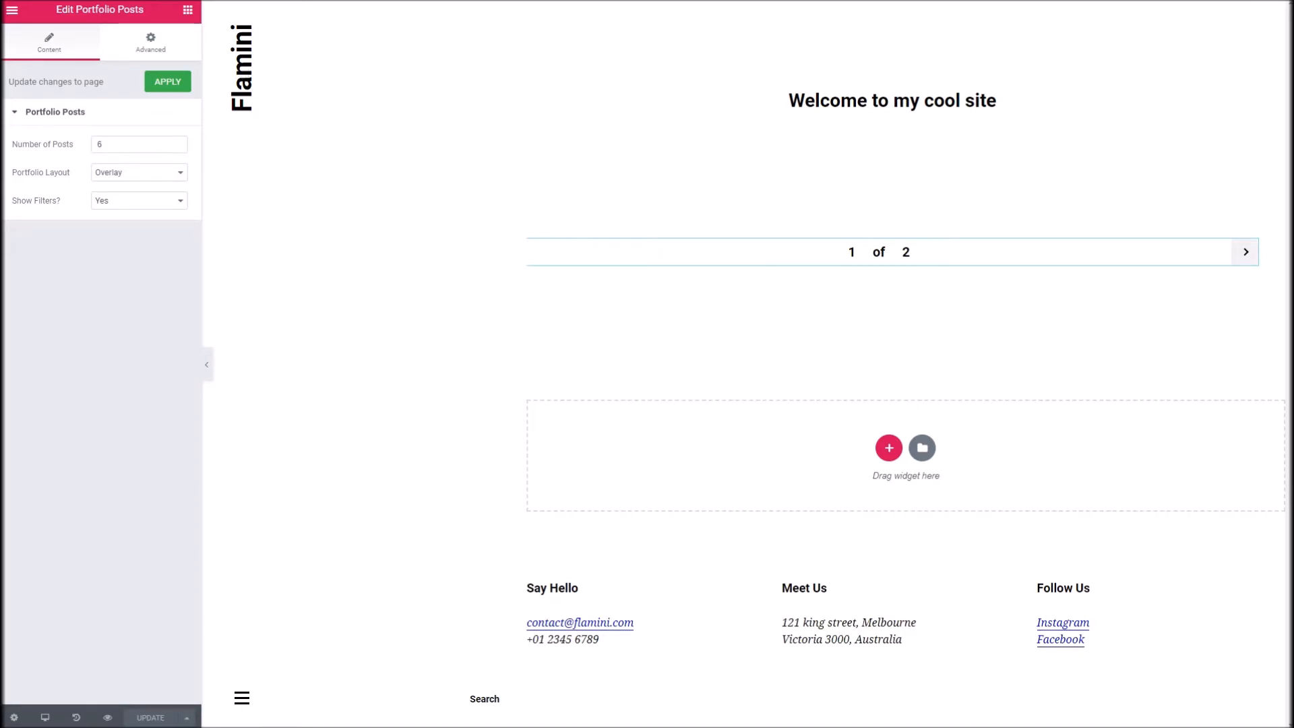
{"action": "left_click", "coordinate": [179, 81]}
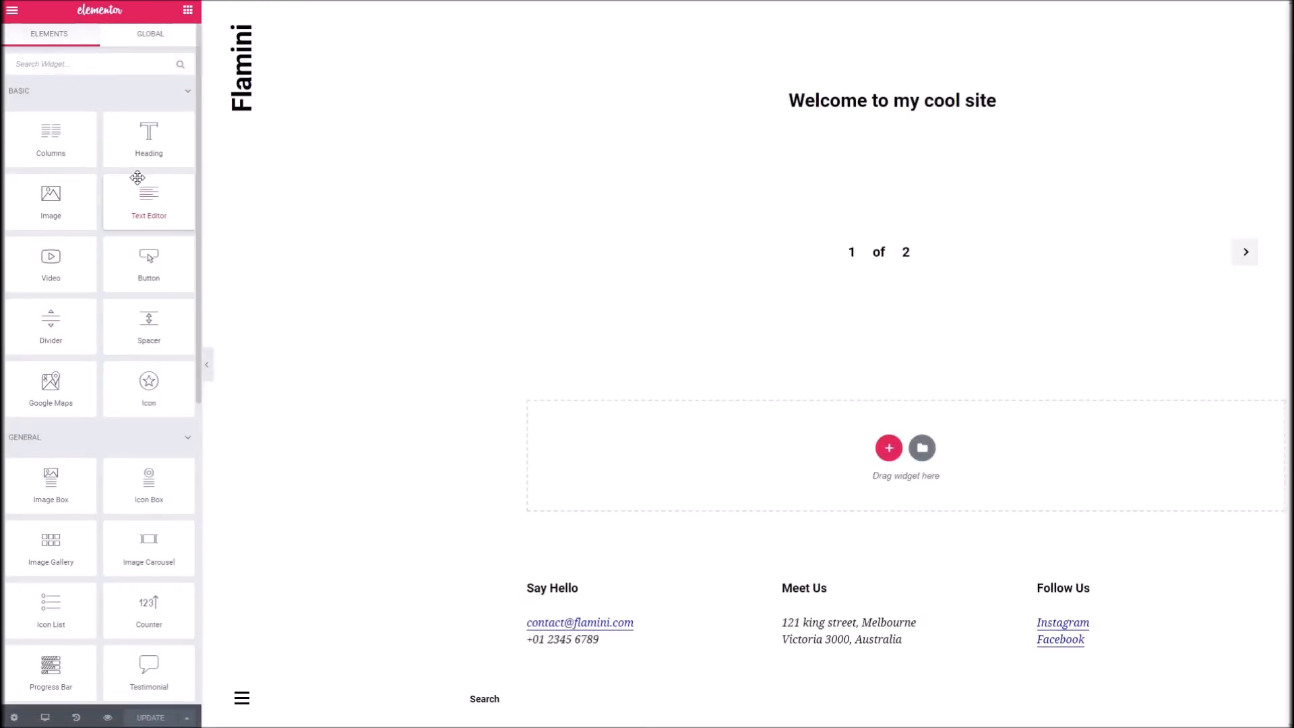
Step: Preview the page on the live site and examine the heading and the portfolio grid
{"action": "scroll", "coordinate": [172, 270], "scroll_direction": "down", "scroll_amount": 4}
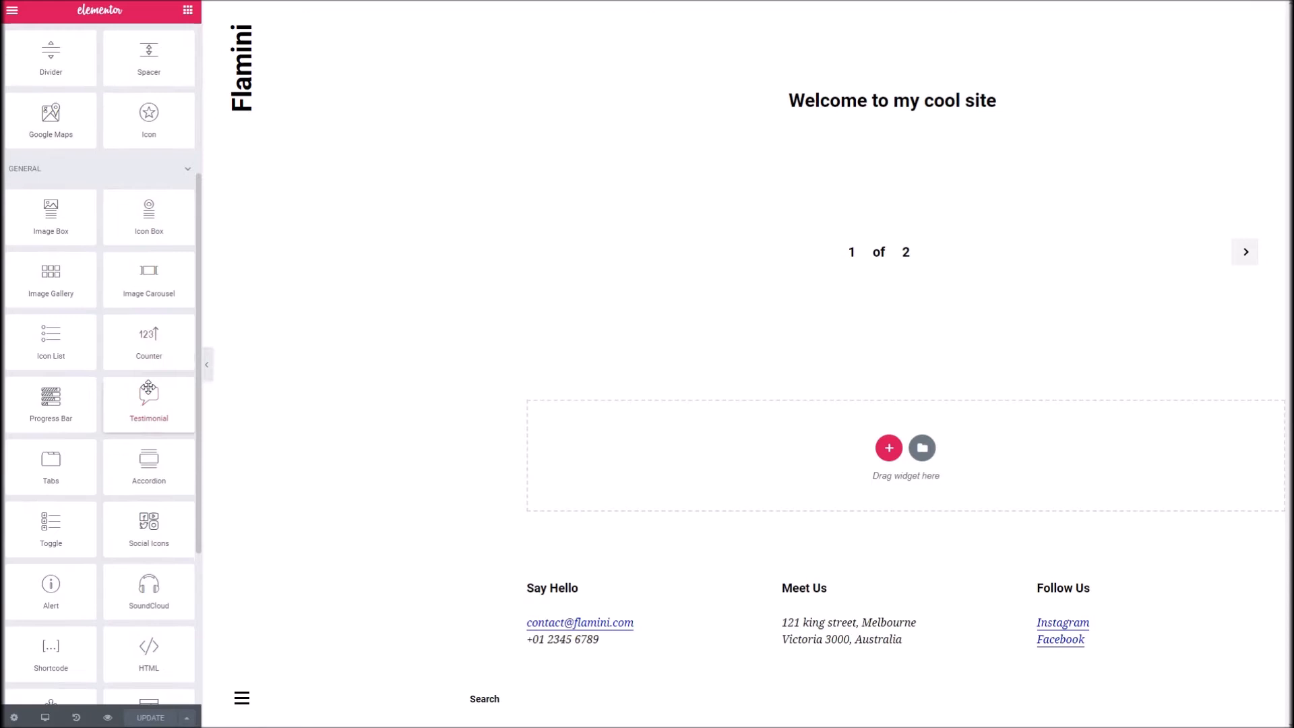
{"action": "left_click", "coordinate": [106, 717]}
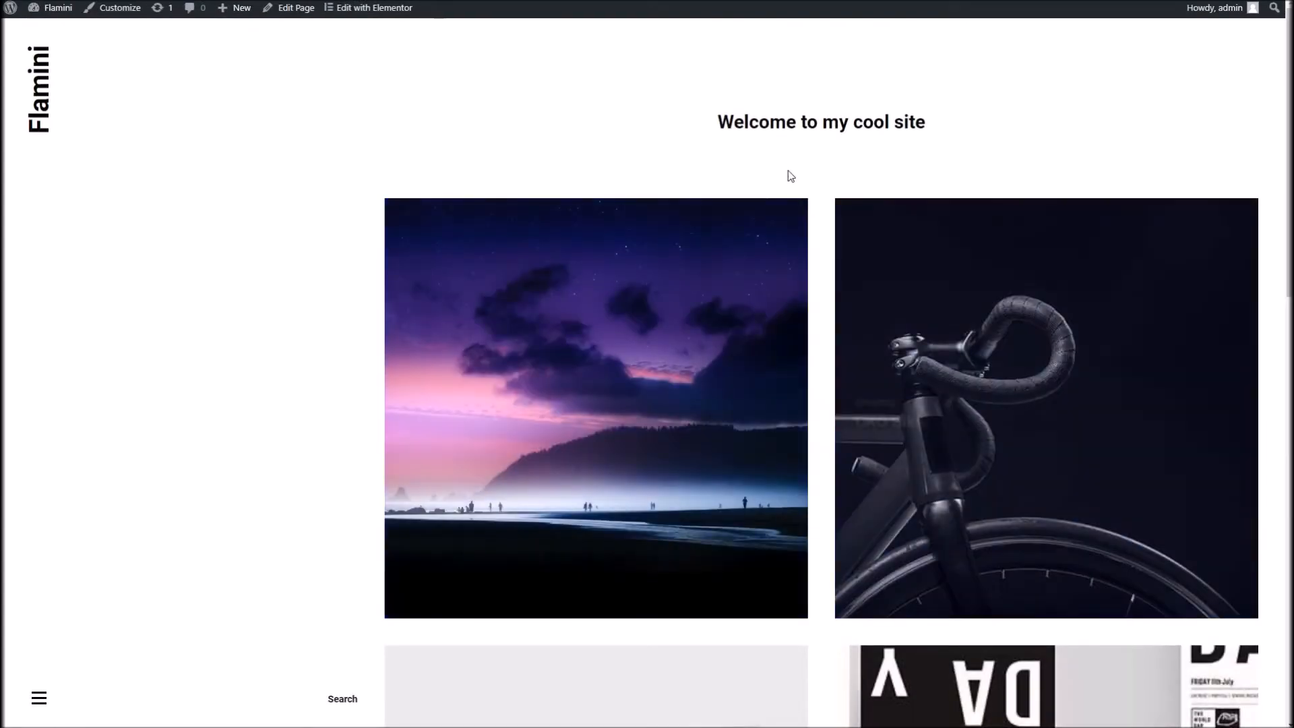
{"action": "left_click_drag", "start_coordinate": [742, 125], "coordinate": [854, 199]}
{"action": "scroll", "coordinate": [855, 202], "scroll_direction": "down", "scroll_amount": 5}
{"action": "scroll", "coordinate": [876, 438], "scroll_direction": "down", "scroll_amount": 8}
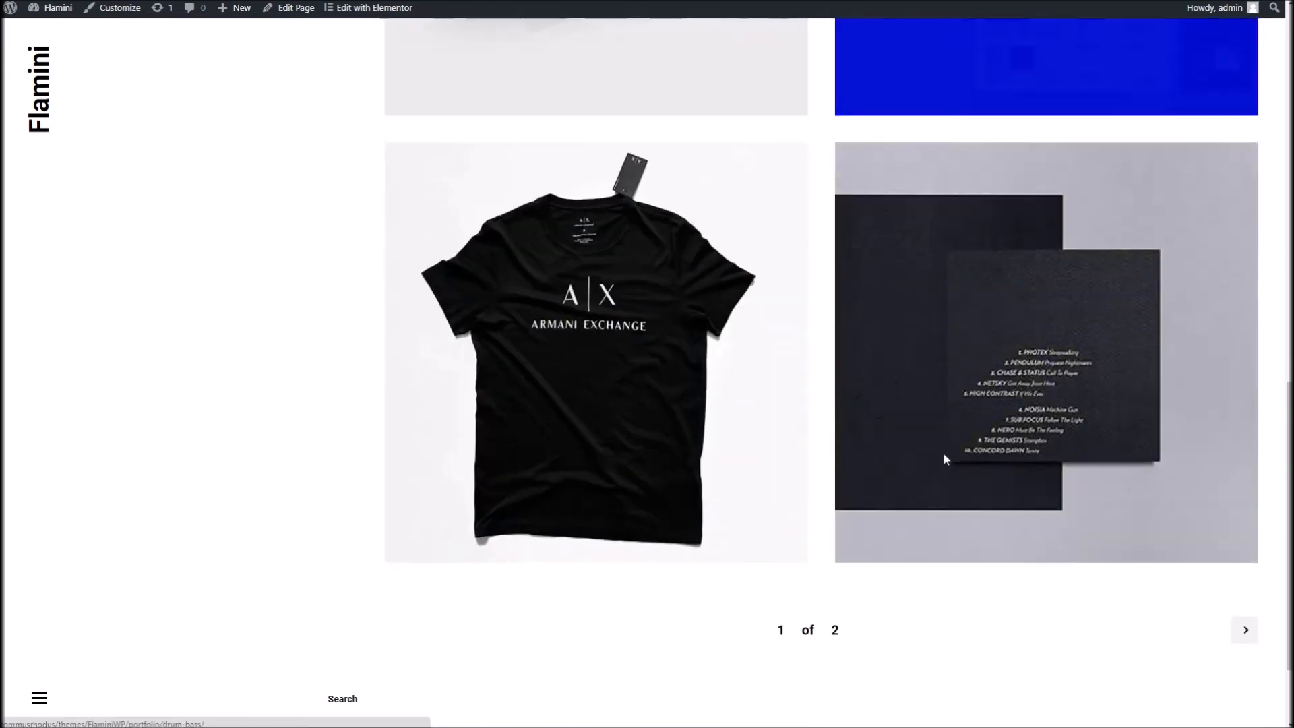
{"action": "scroll", "coordinate": [943, 418], "scroll_direction": "up", "scroll_amount": 8}
{"action": "scroll", "coordinate": [959, 240], "scroll_direction": "up", "scroll_amount": 6}
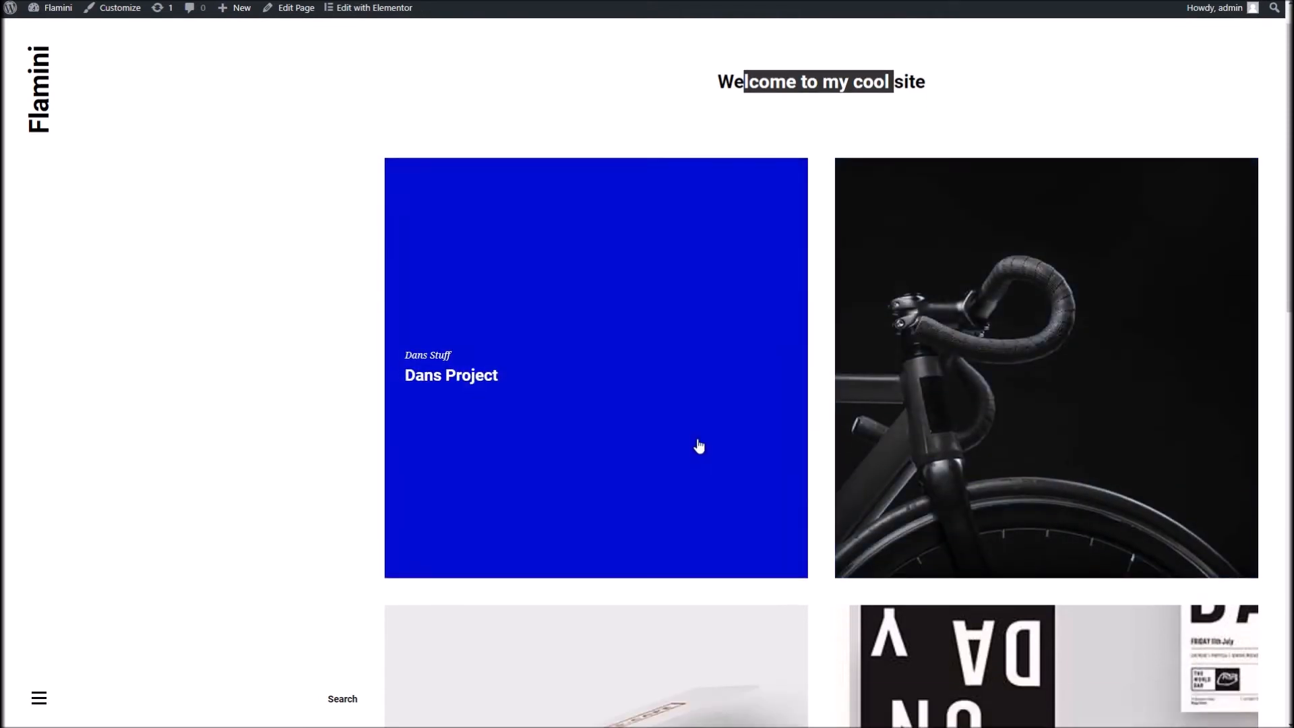
Step: Reopen the Portfolio Posts widget's settings in the Elementor editor, set its portfolio layout to Small and update the page
{"action": "scroll", "coordinate": [708, 431], "scroll_direction": "down", "scroll_amount": 6}
{"action": "scroll", "coordinate": [457, 106], "scroll_direction": "up", "scroll_amount": 3}
{"action": "scroll", "coordinate": [457, 106], "scroll_direction": "up", "scroll_amount": 3}
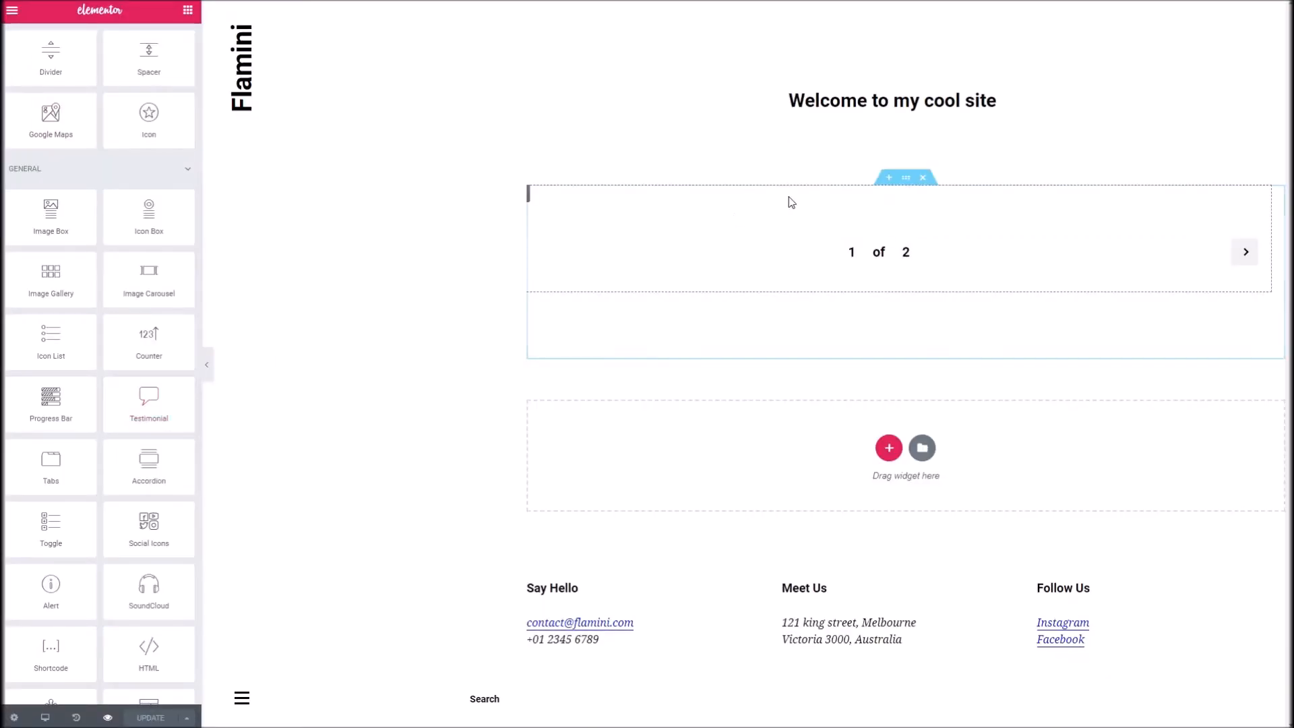
{"action": "left_click", "coordinate": [905, 195]}
{"action": "left_click", "coordinate": [928, 277]}
{"action": "right_click", "coordinate": [870, 220]}
{"action": "right_click", "coordinate": [862, 202]}
{"action": "right_click", "coordinate": [844, 254]}
{"action": "left_click", "coordinate": [863, 270]}
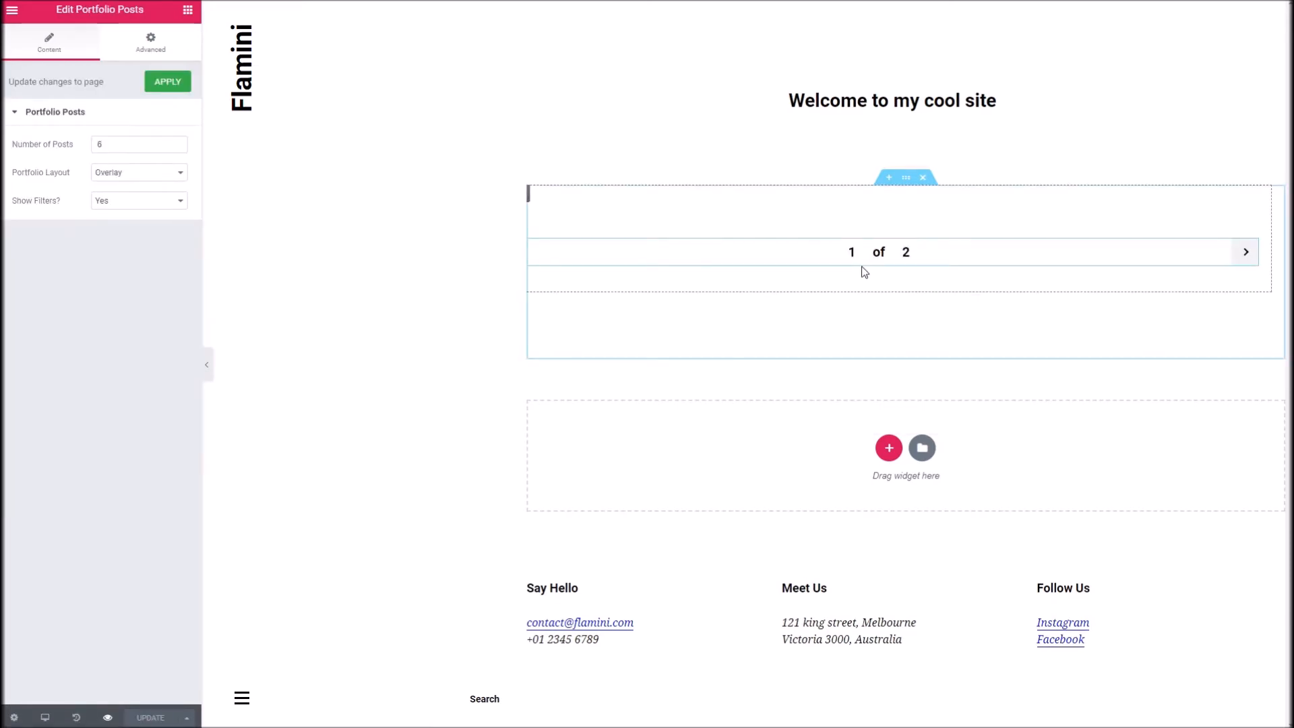
{"action": "left_click", "coordinate": [98, 176]}
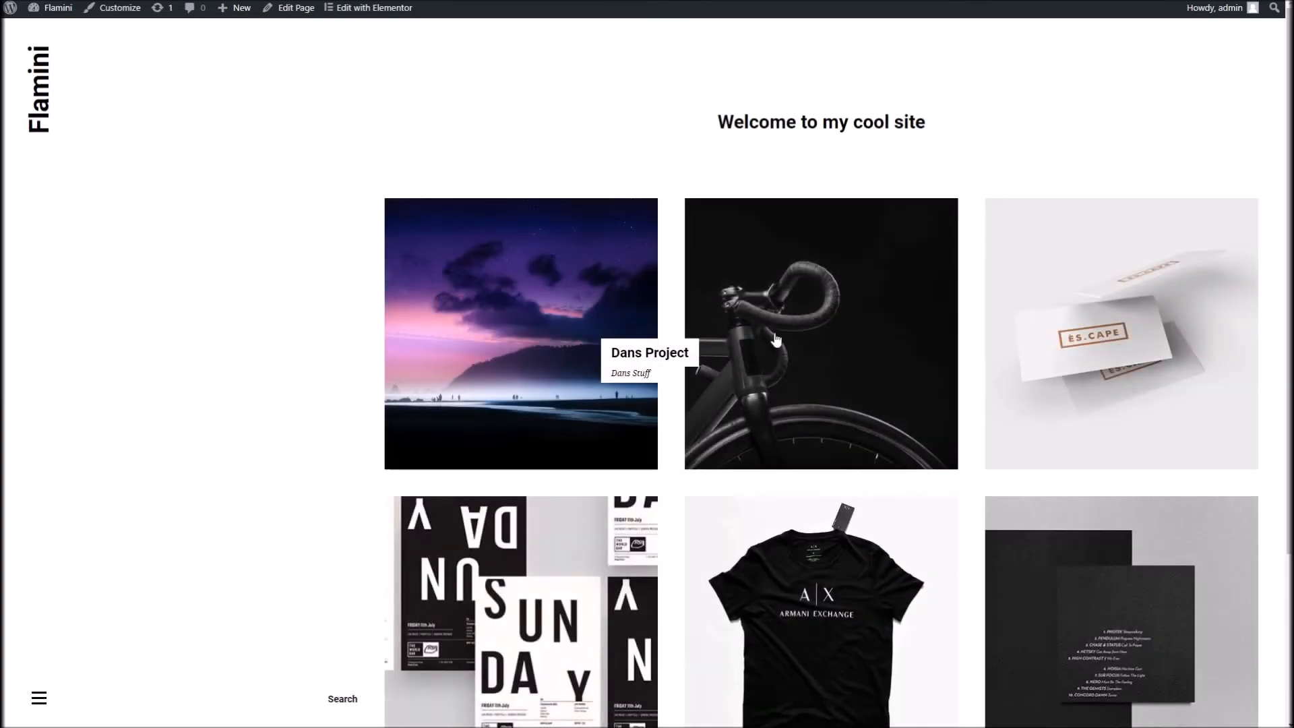
Step: Examine the Small portfolio grid on the live page, including the project titles shown over the images
{"action": "scroll", "coordinate": [977, 513], "scroll_direction": "down", "scroll_amount": 3}
{"action": "scroll", "coordinate": [693, 500], "scroll_direction": "up", "scroll_amount": 3}
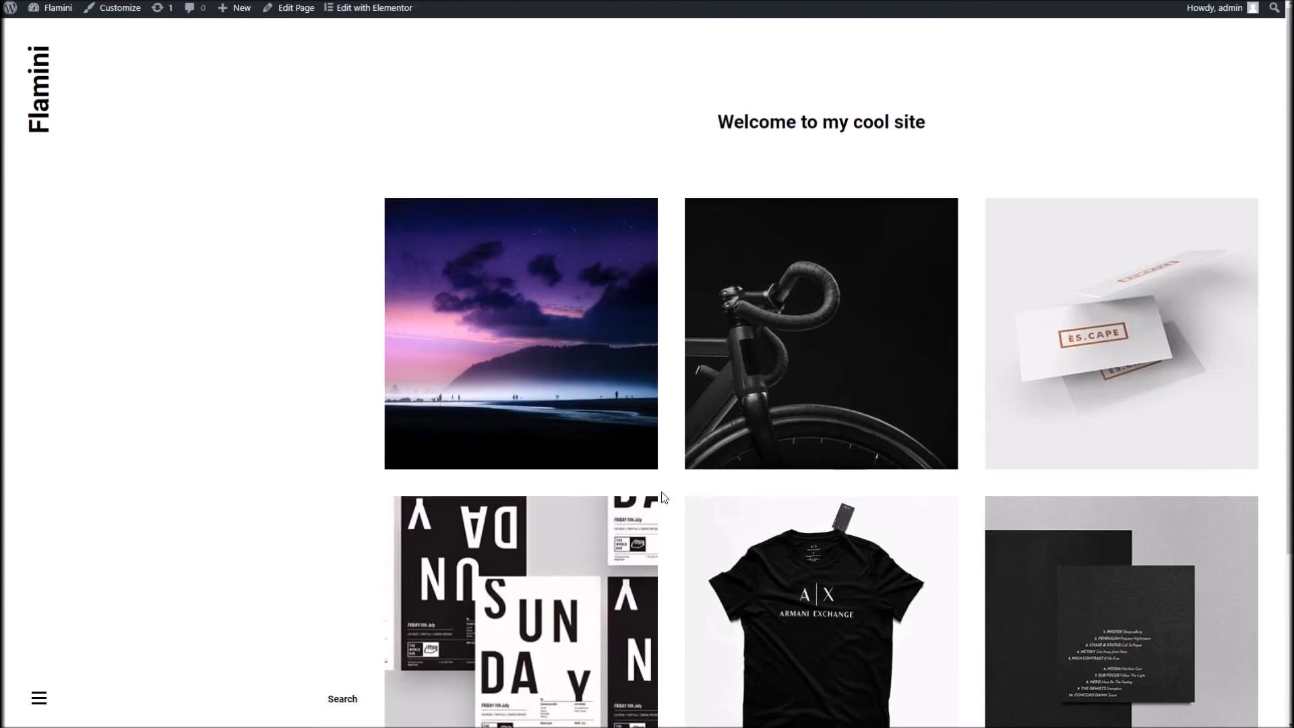
{"action": "scroll", "coordinate": [574, 195], "scroll_direction": "down", "scroll_amount": 3}
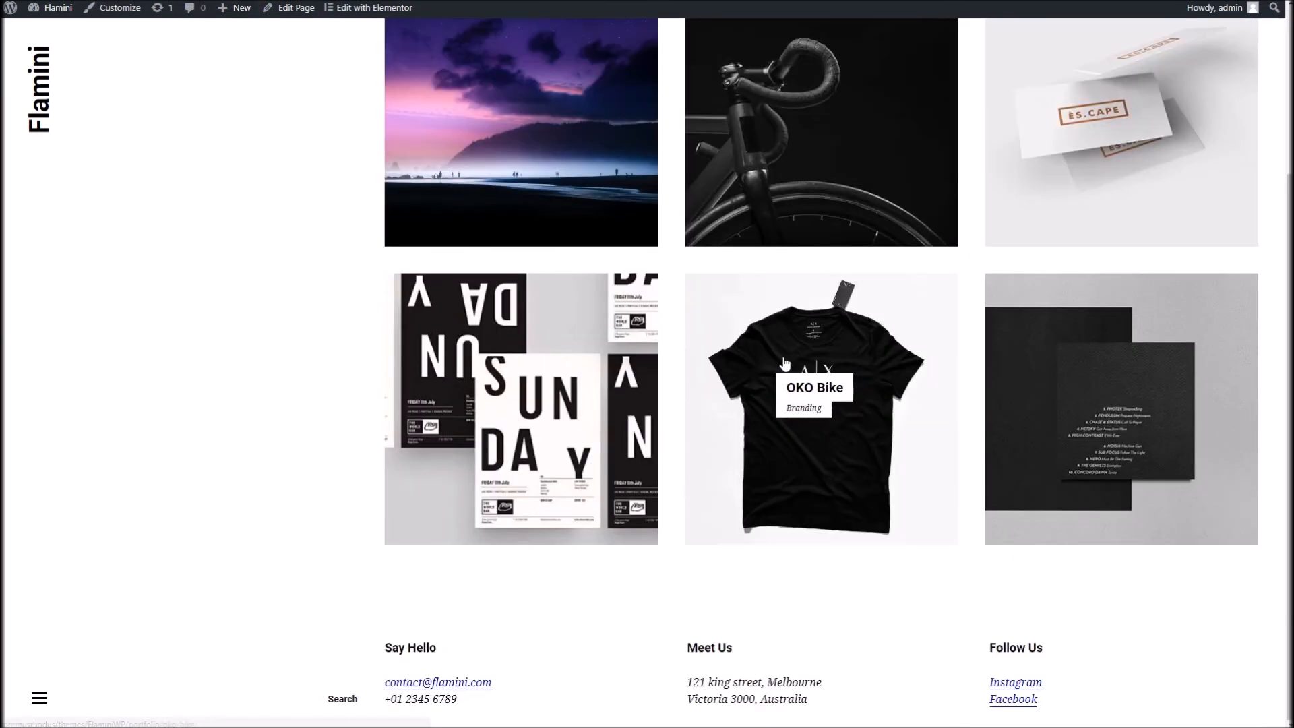
Step: Add a two-column section below the portfolio grid in the Elementor editor and place a Text Editor widget in its first column
{"action": "left_click", "coordinate": [374, 7]}
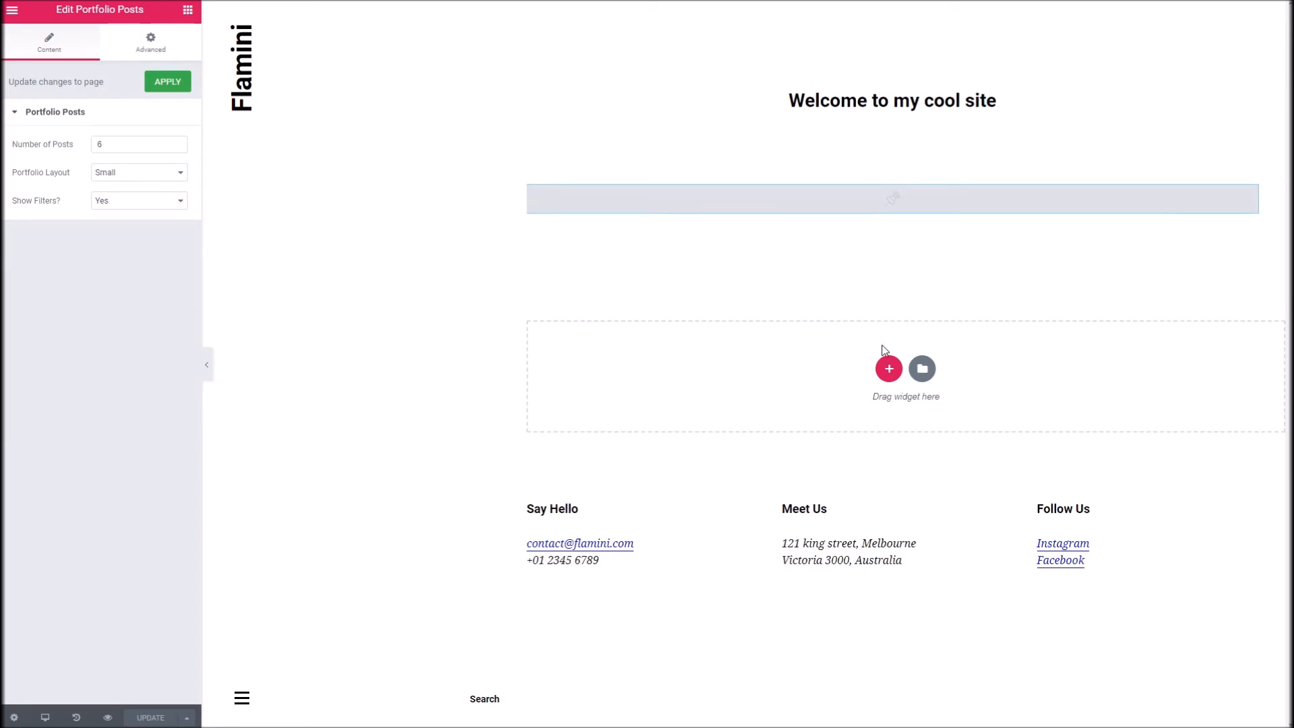
{"action": "left_click", "coordinate": [888, 368]}
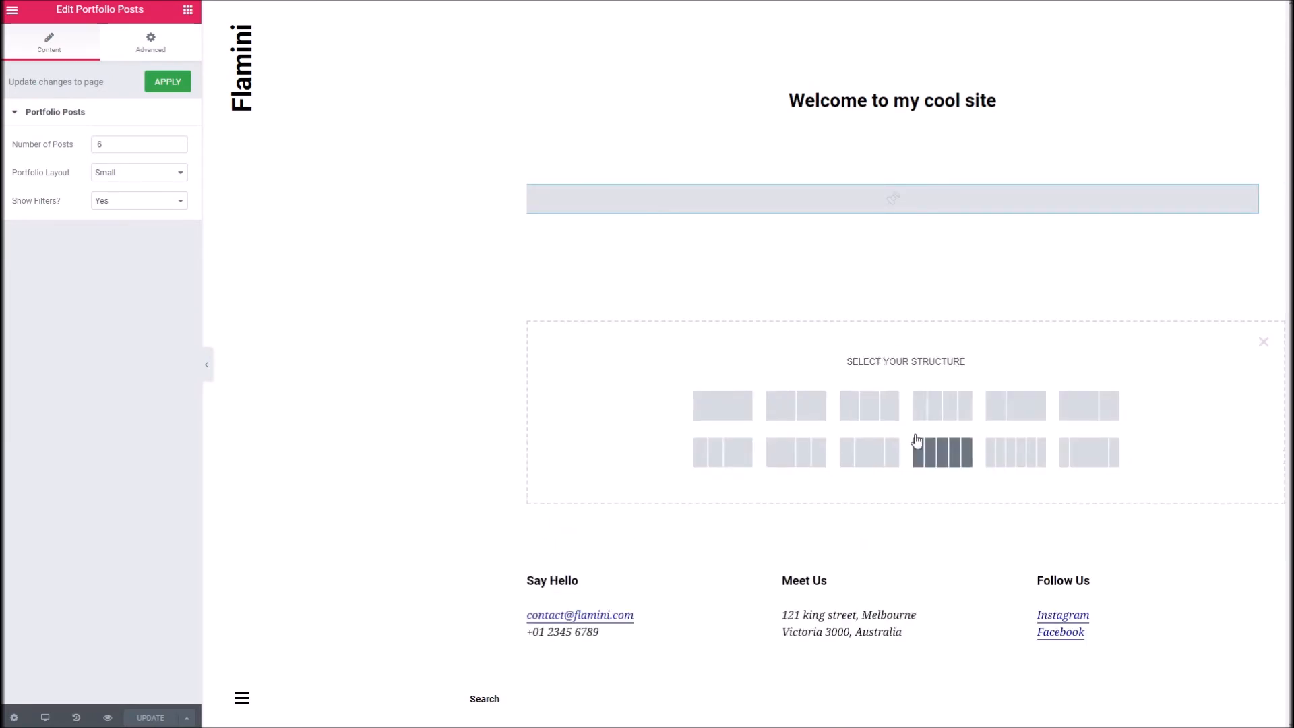
{"action": "left_click", "coordinate": [814, 416]}
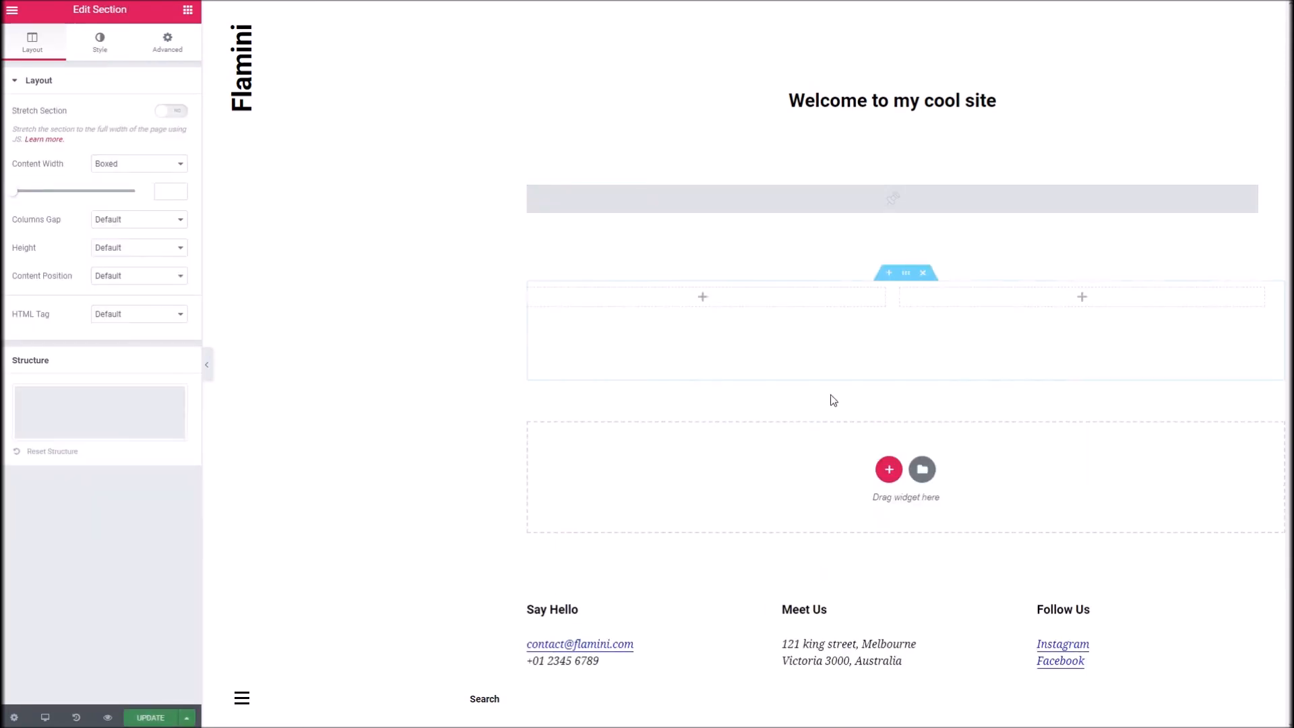
{"action": "left_click", "coordinate": [703, 297]}
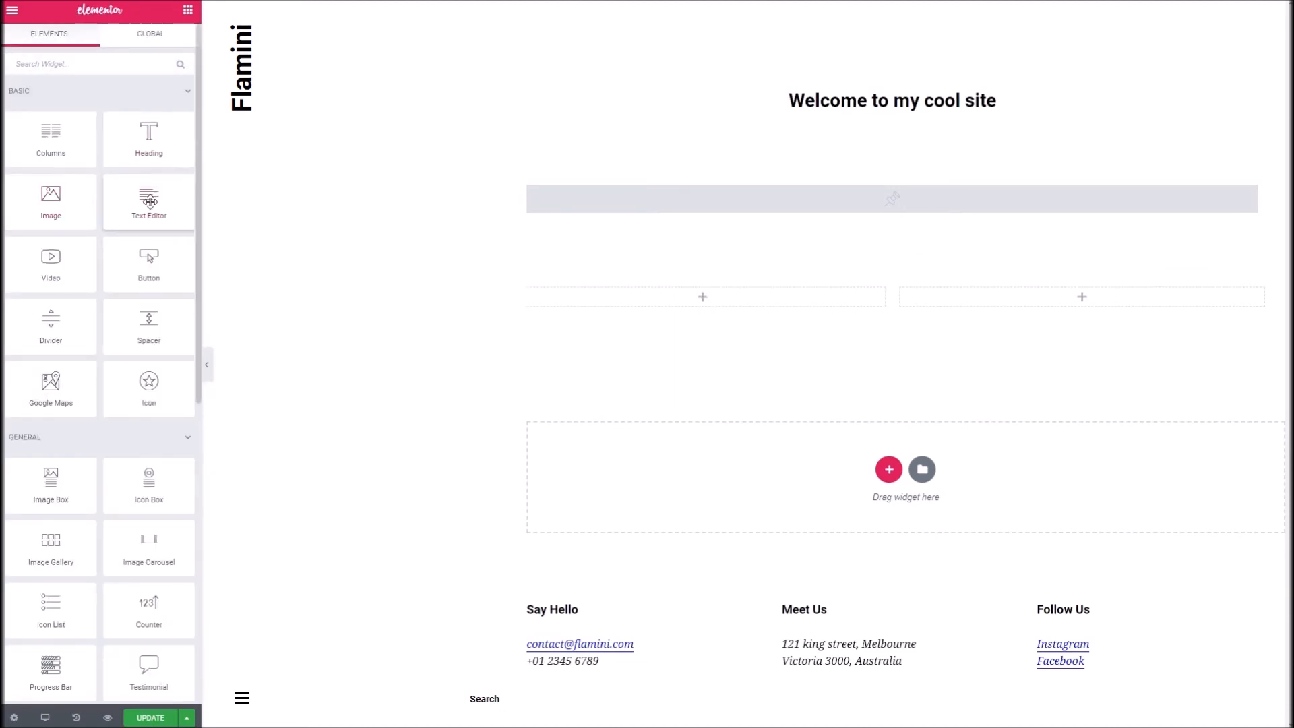
{"action": "left_click_drag", "start_coordinate": [149, 200], "coordinate": [596, 297]}
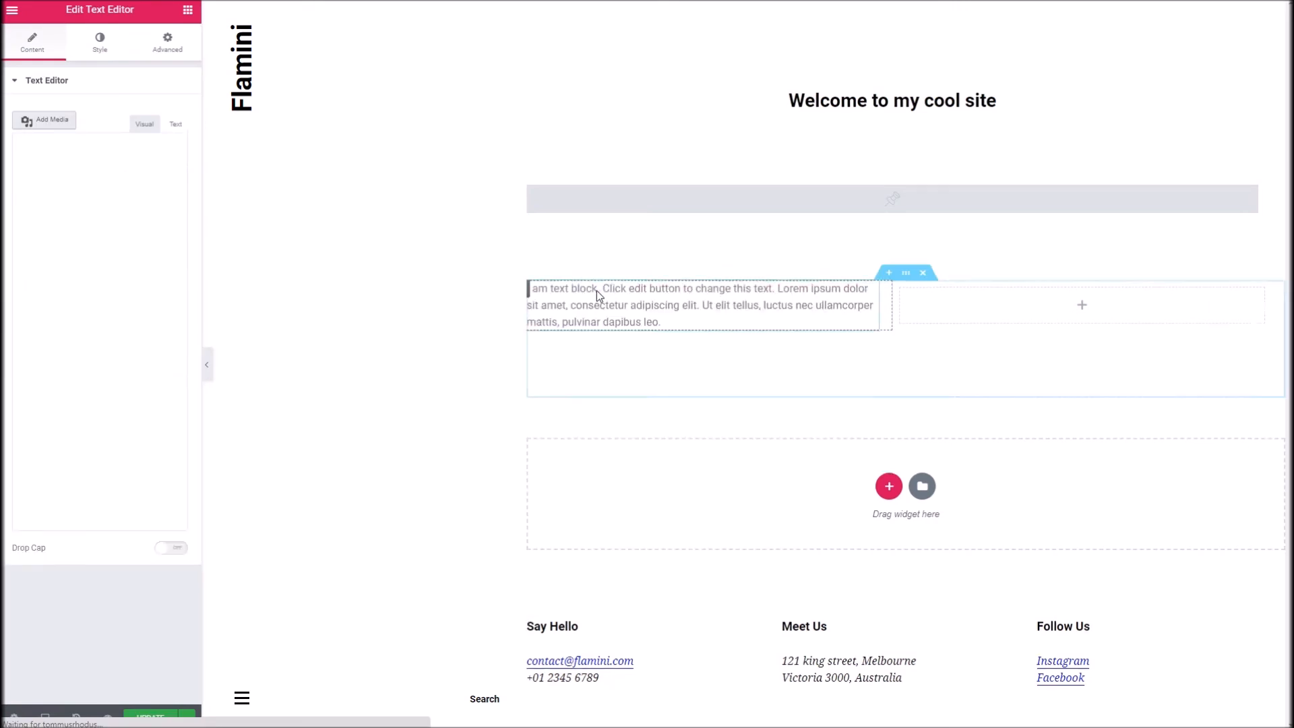
Step: Duplicate the placeholder paragraph within the text block so that it appears twice in a row
{"action": "triple_click", "coordinate": [700, 312]}
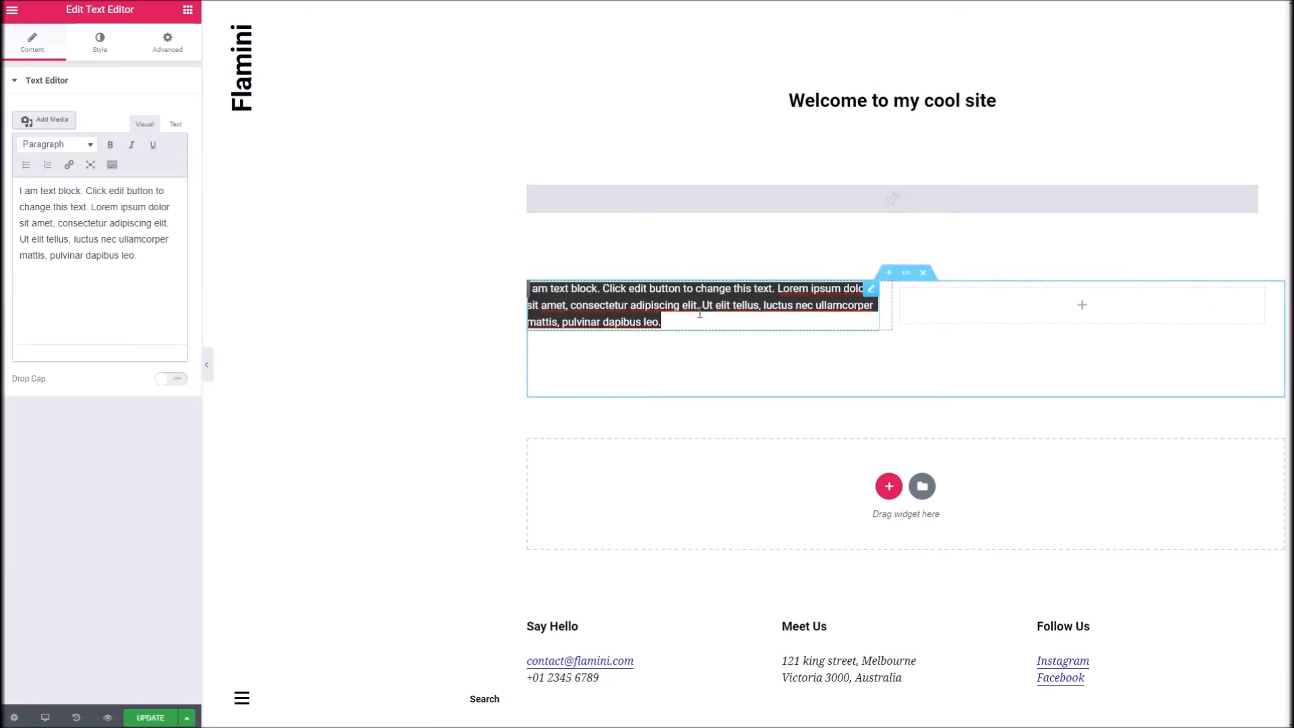
{"action": "key", "text": "ctrl+c"}
{"action": "key", "text": "Right"}
{"action": "key", "text": "ctrl+v"}
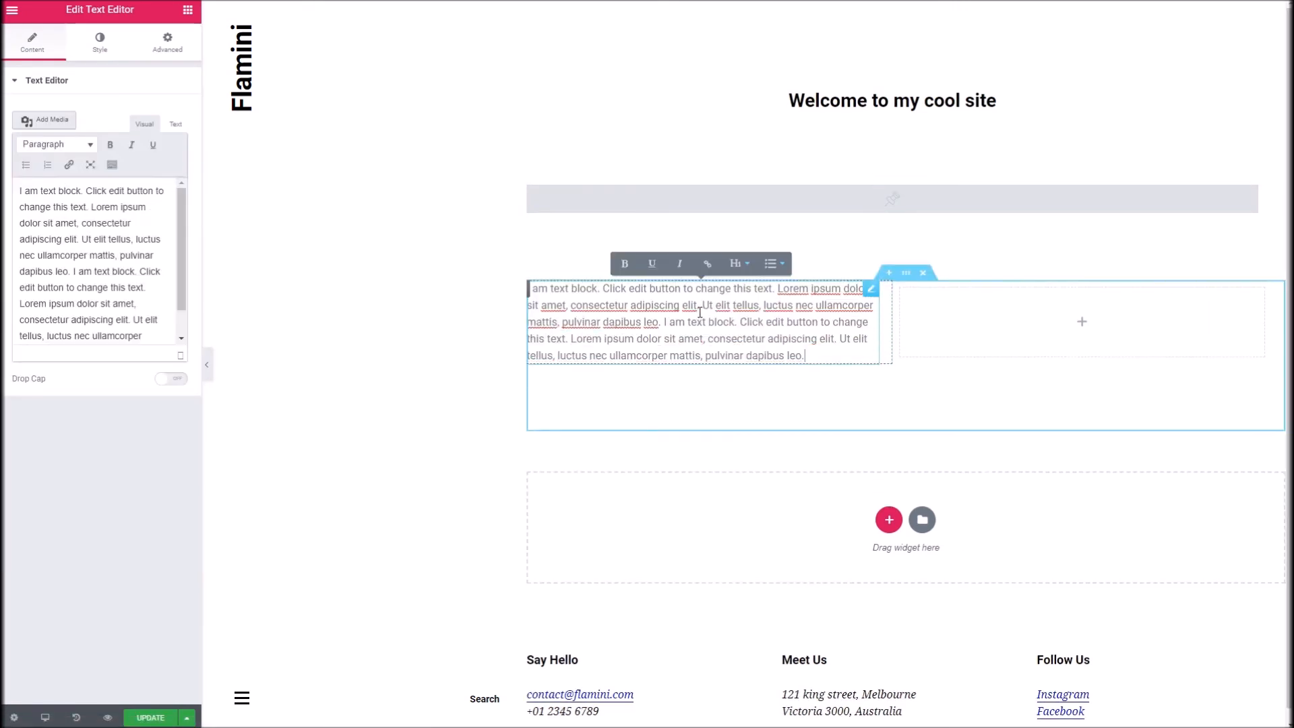
Step: Add a Google Maps widget to the empty second column beside the text block
{"action": "left_click", "coordinate": [1077, 325]}
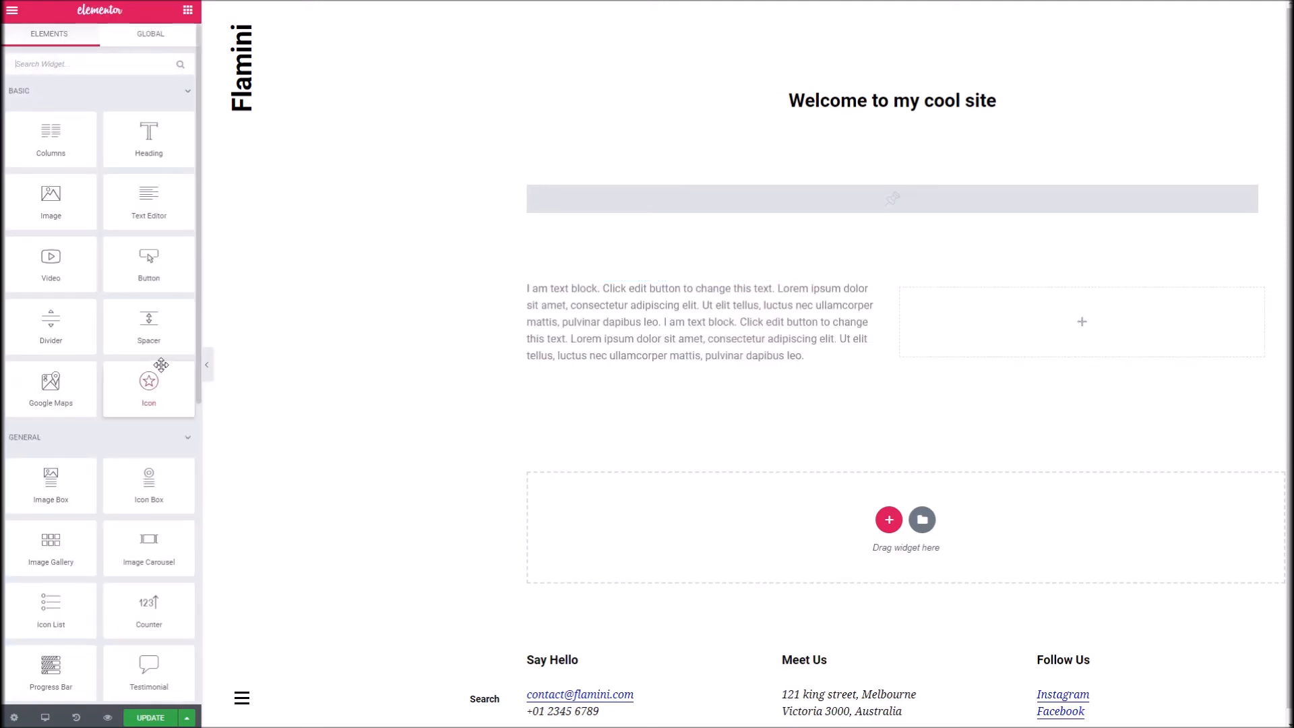
{"action": "scroll", "coordinate": [161, 365], "scroll_direction": "down", "scroll_amount": 3}
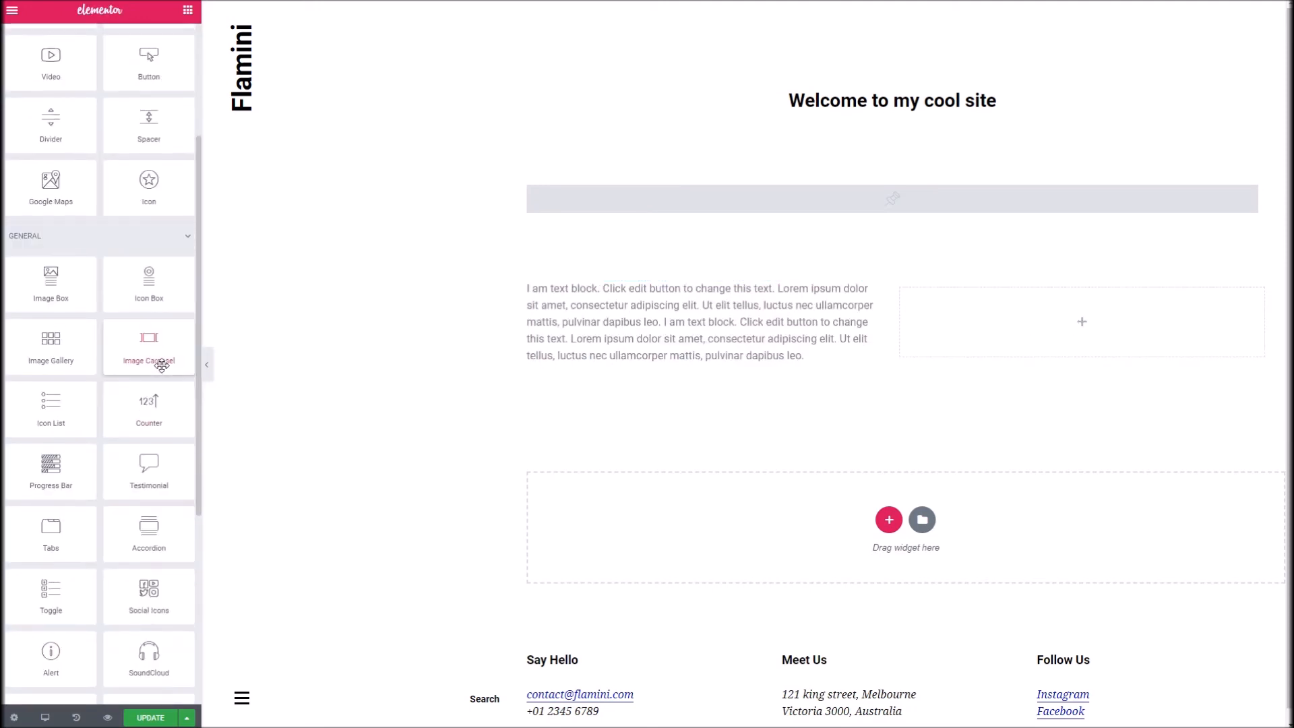
{"action": "scroll", "coordinate": [161, 365], "scroll_direction": "down", "scroll_amount": 3}
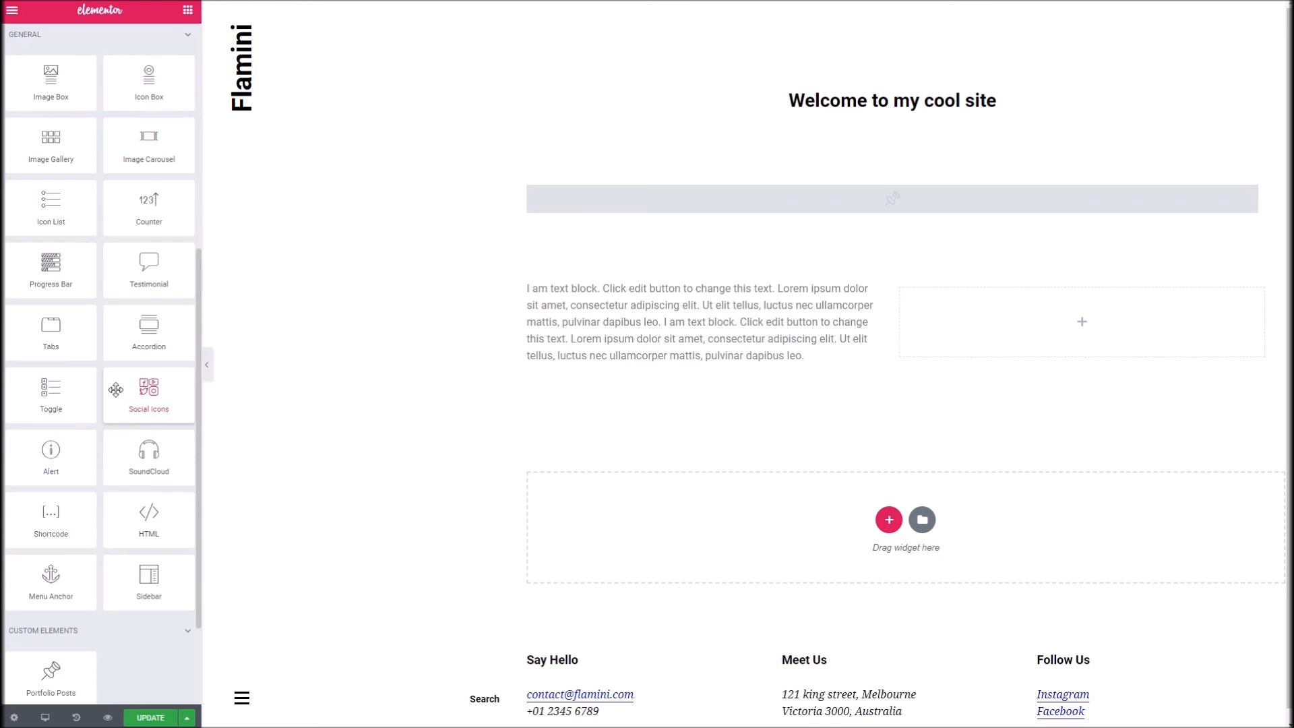
{"action": "scroll", "coordinate": [124, 396], "scroll_direction": "up", "scroll_amount": 3}
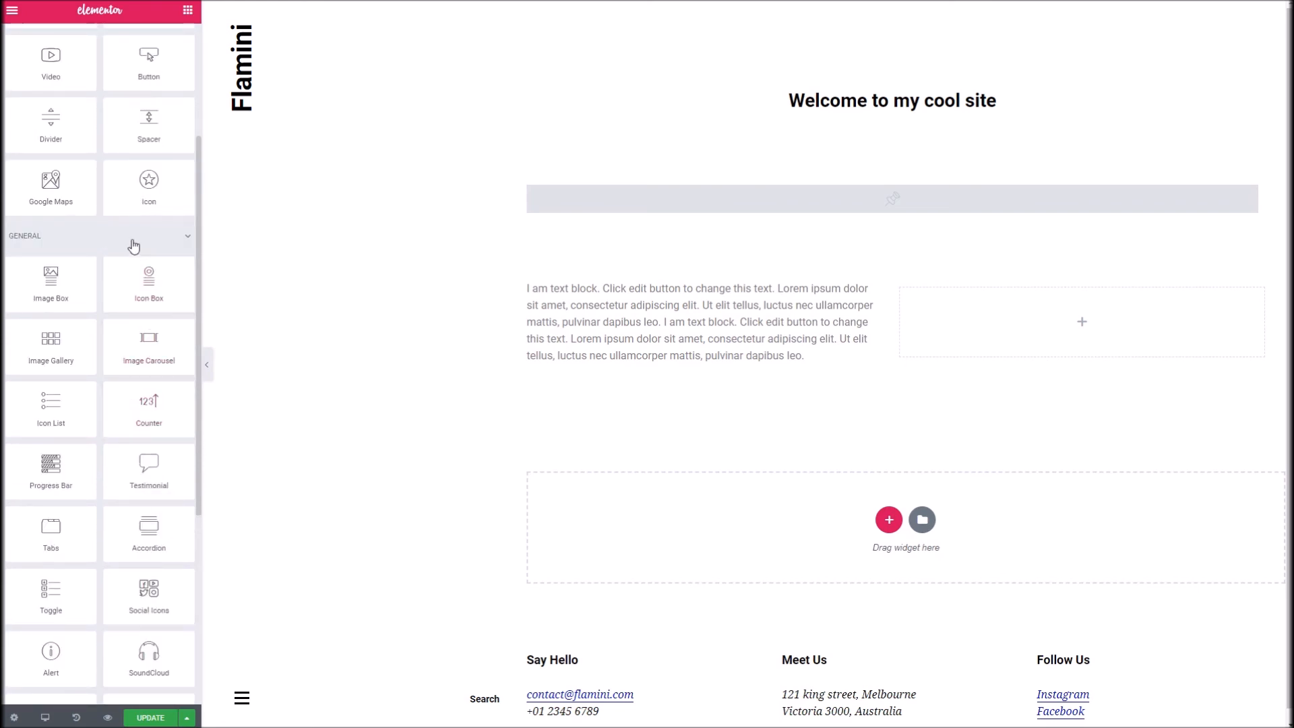
{"action": "left_click_drag", "start_coordinate": [52, 191], "coordinate": [1009, 403]}
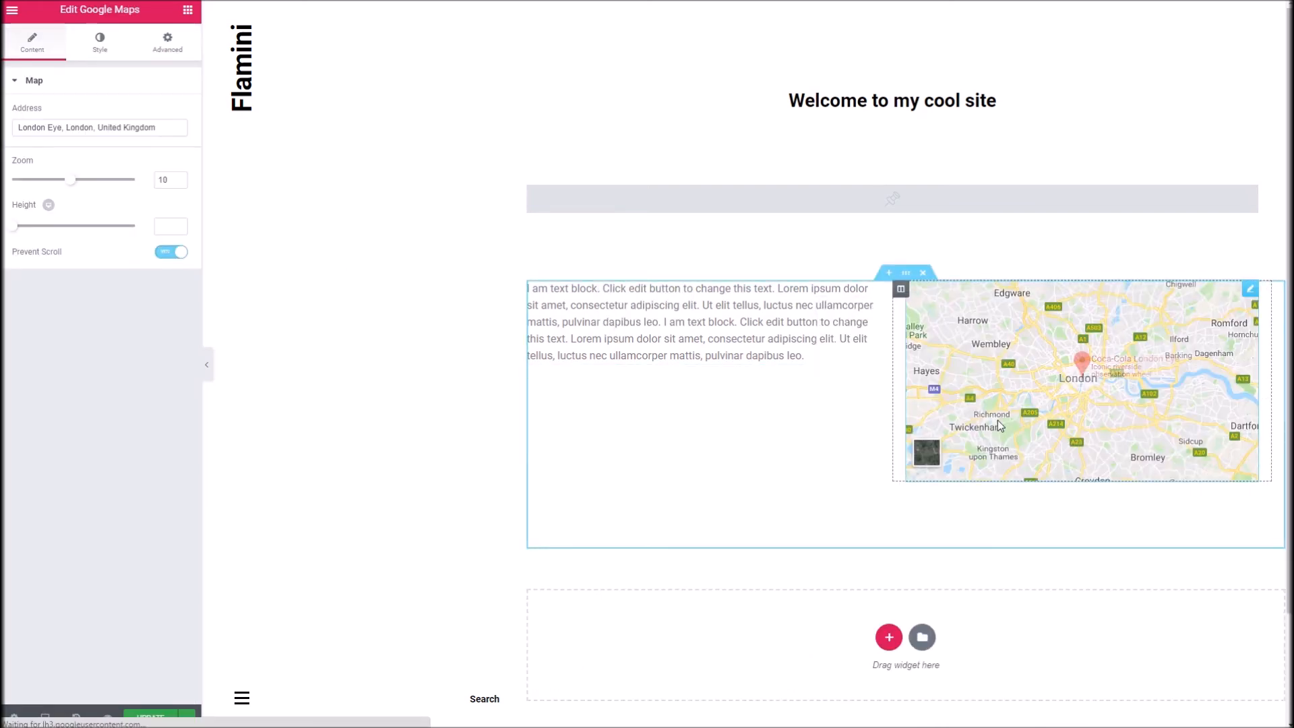
Step: Update the page and review the text block, map and portfolio grid on the live site
{"action": "left_click", "coordinate": [147, 717]}
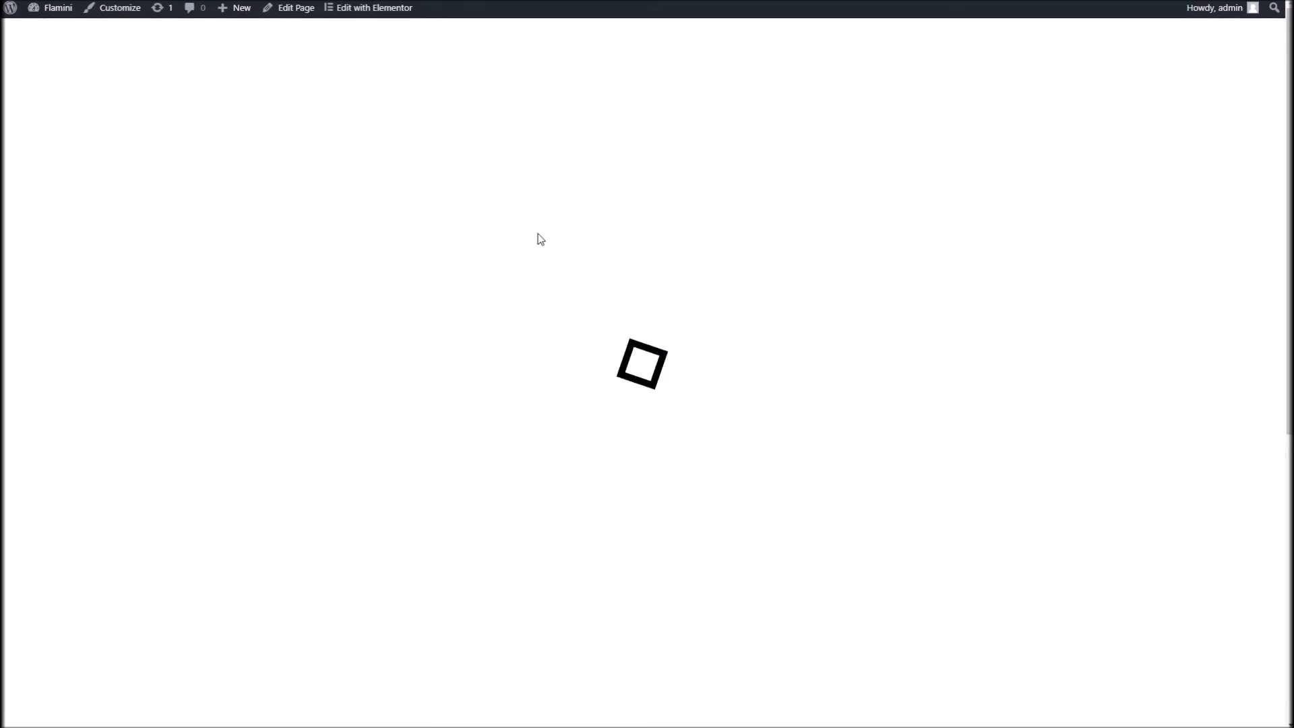
{"action": "scroll", "coordinate": [535, 357], "scroll_direction": "down", "scroll_amount": 7}
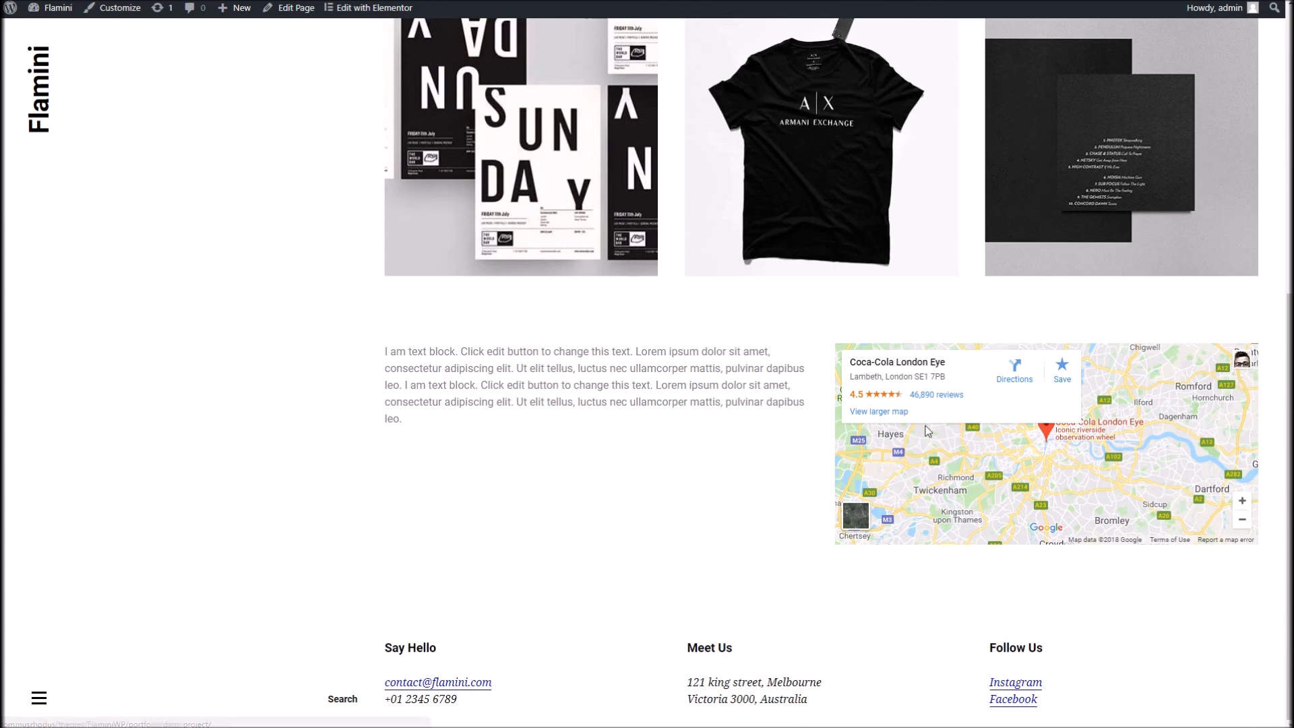
{"action": "scroll", "coordinate": [705, 565], "scroll_direction": "up", "scroll_amount": 7}
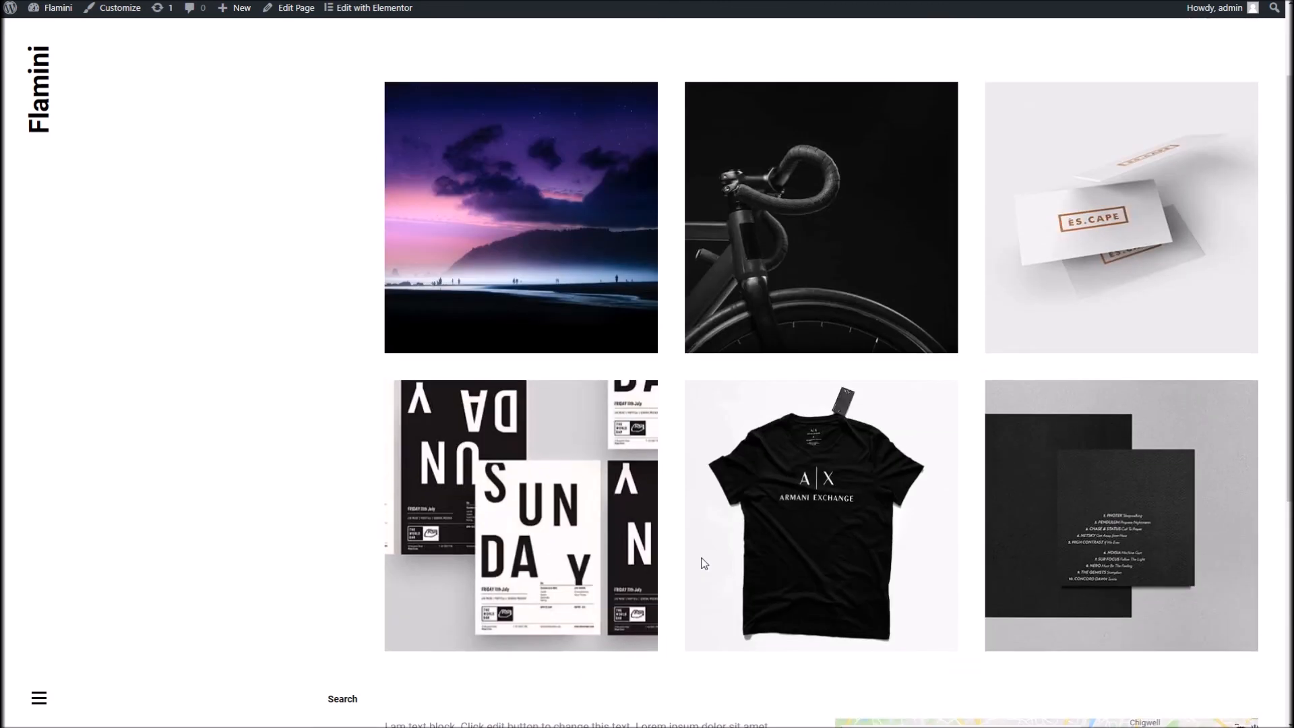